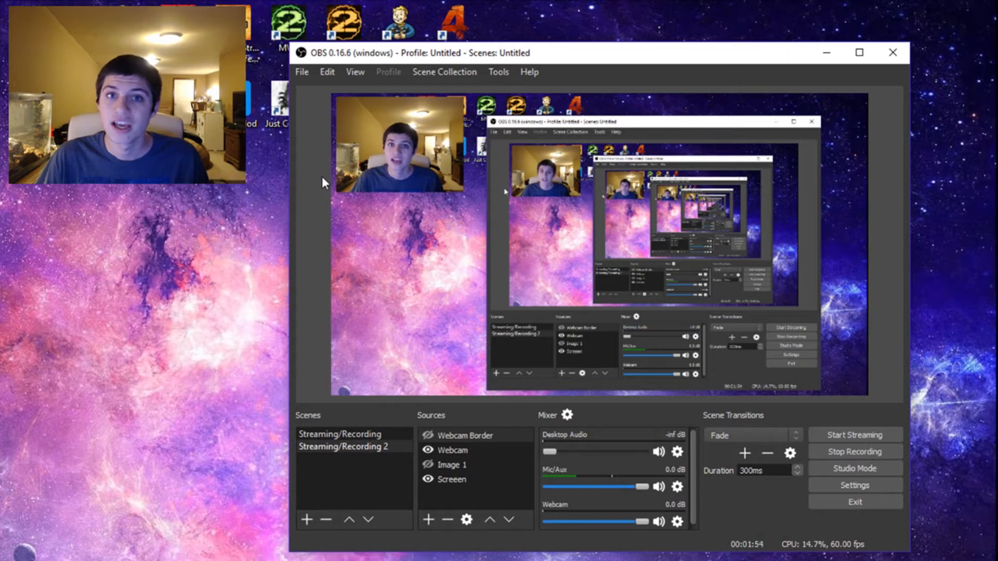
# Step: Open the program settings and review the available interface languages and themes
pyautogui.click(303, 72)
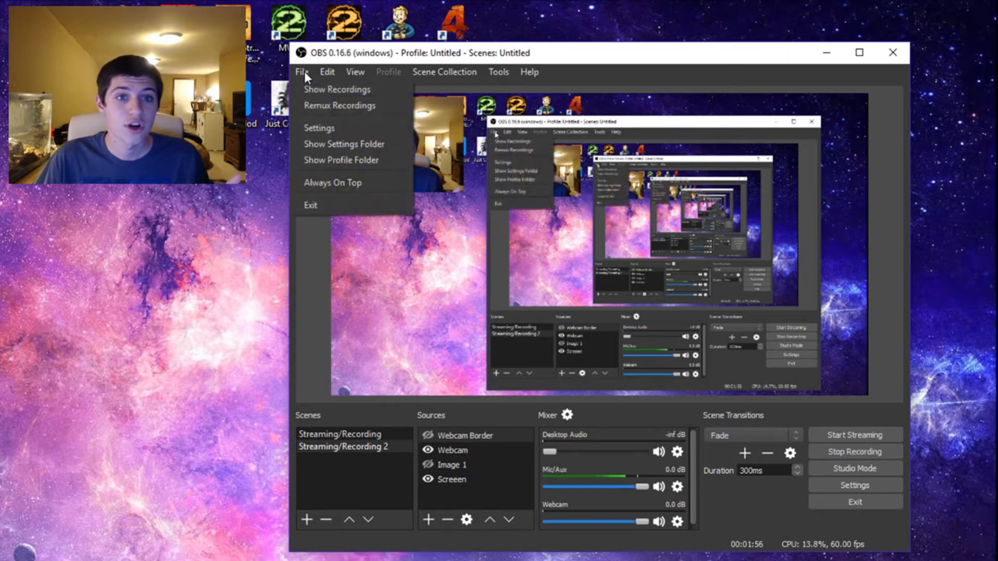
pyautogui.click(320, 129)
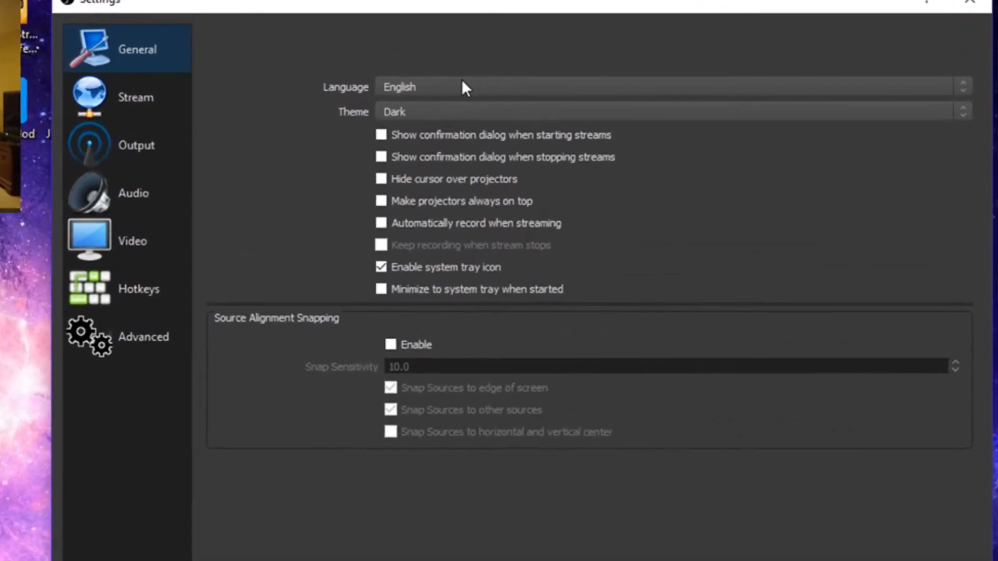
pyautogui.click(461, 87)
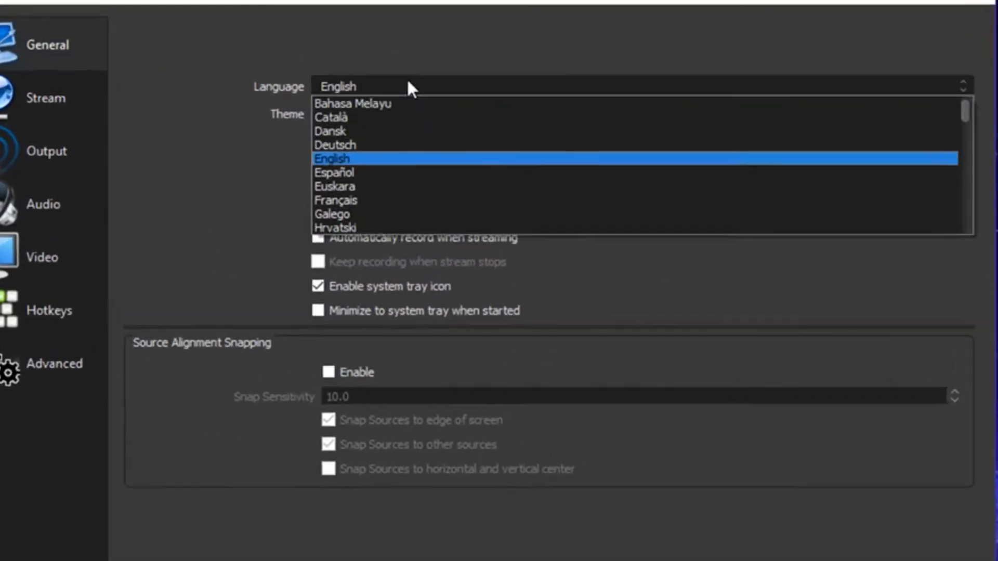
pyautogui.click(464, 88)
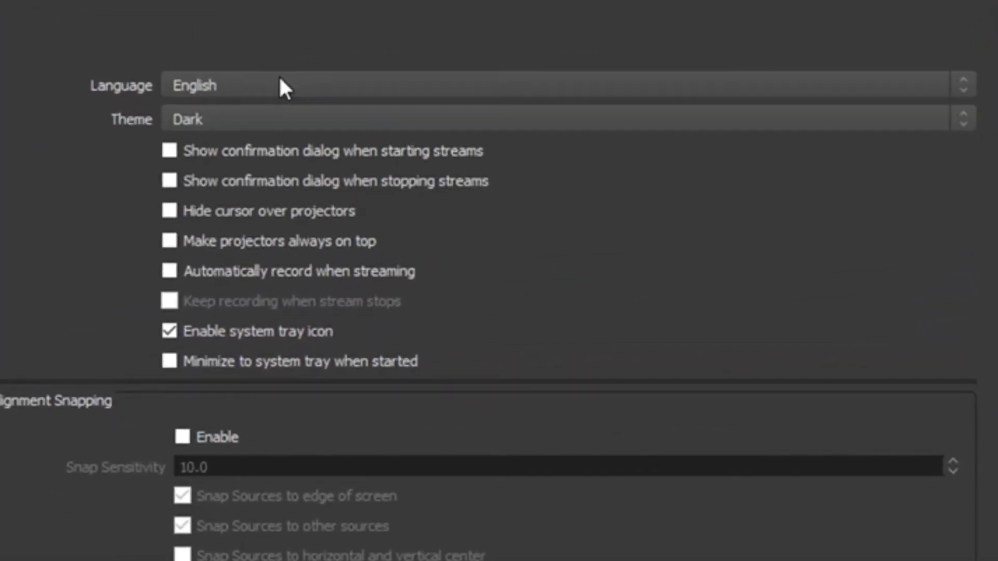
pyautogui.click(215, 119)
pyautogui.click(215, 121)
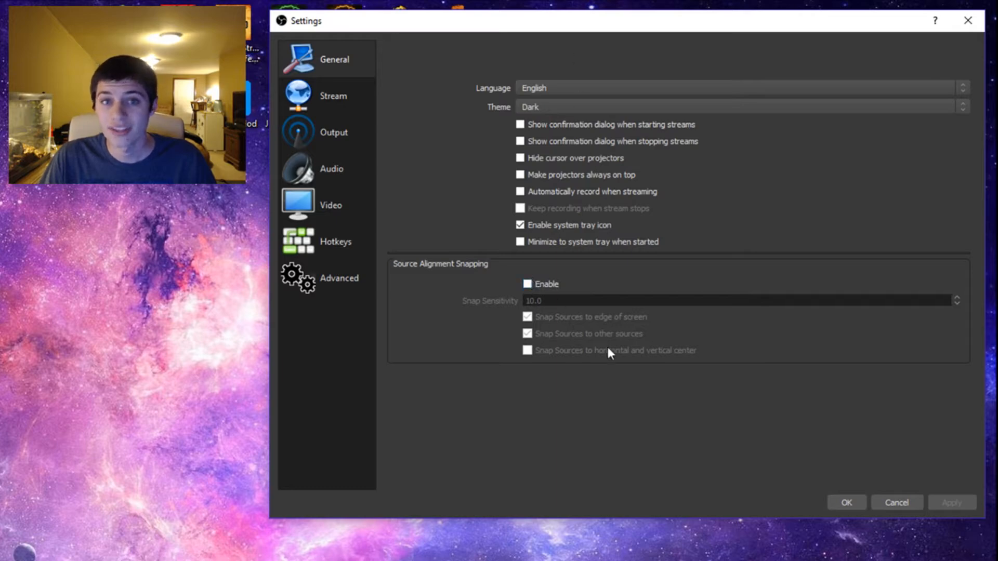
# Step: In the stream settings, choose Streaming Services as the stream type and YouTube / YouTube Gaming as the service
pyautogui.click(343, 94)
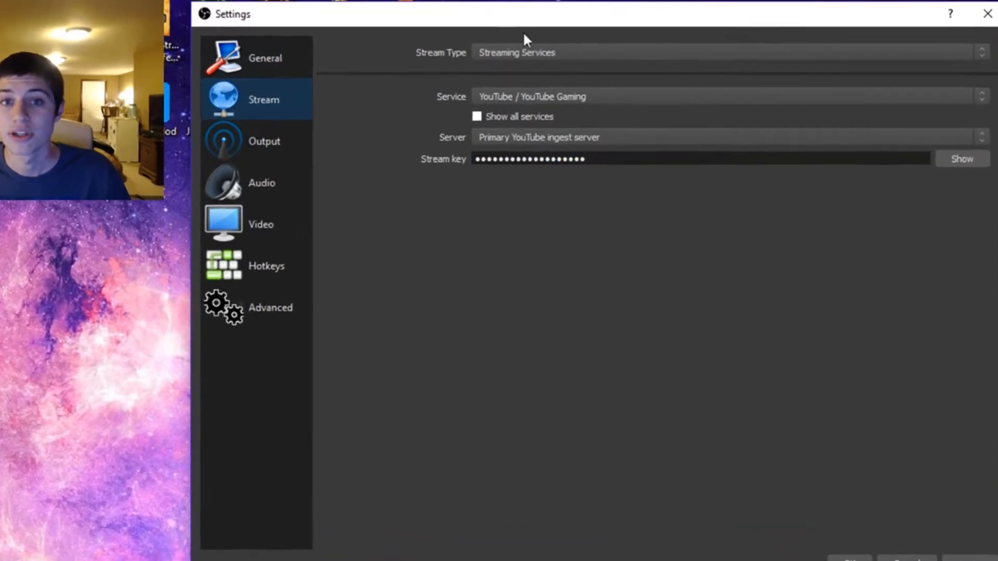
pyautogui.click(543, 53)
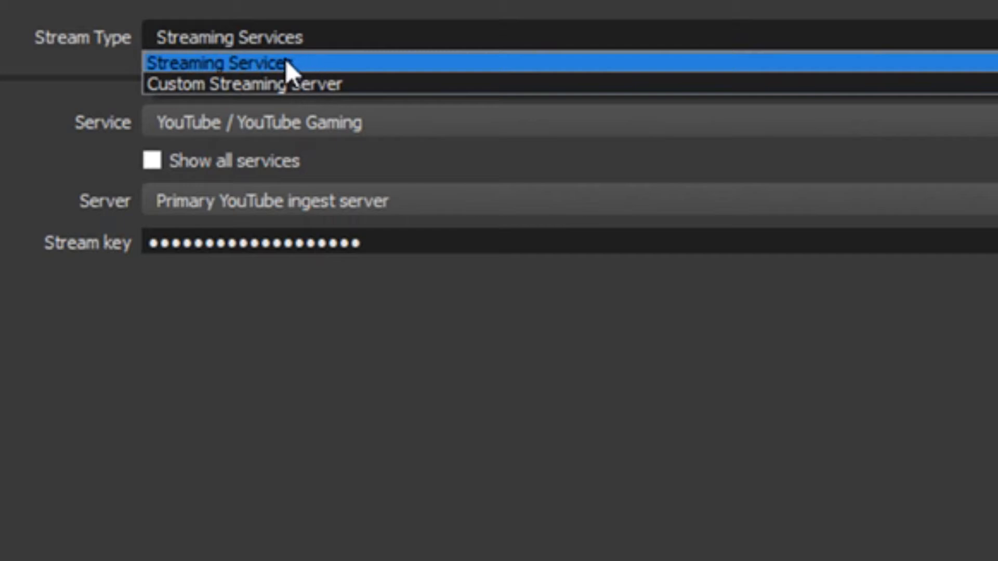
pyautogui.click(251, 63)
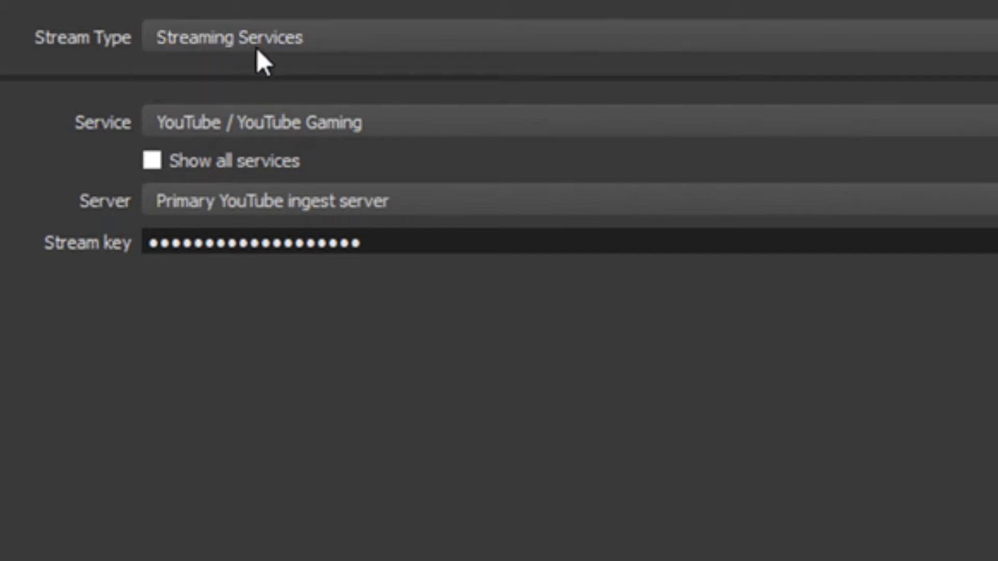
pyautogui.click(194, 122)
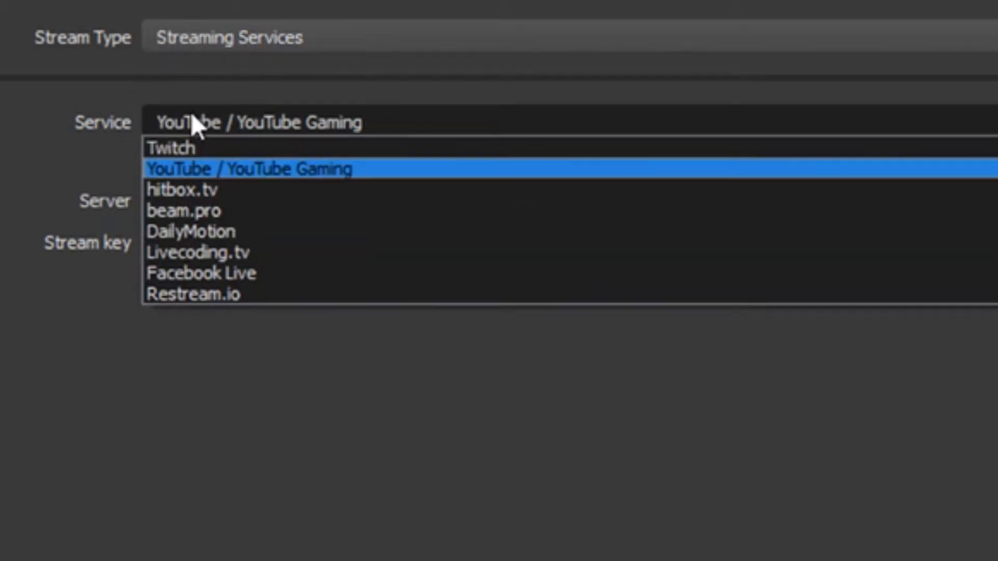
pyautogui.click(193, 119)
pyautogui.click(196, 118)
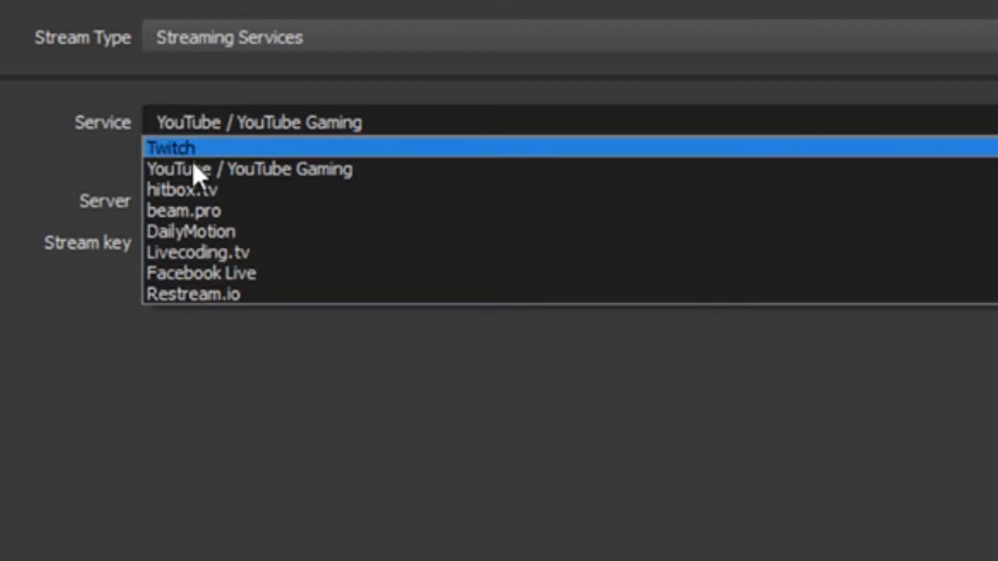
pyautogui.click(216, 171)
pyautogui.click(289, 120)
pyautogui.click(288, 120)
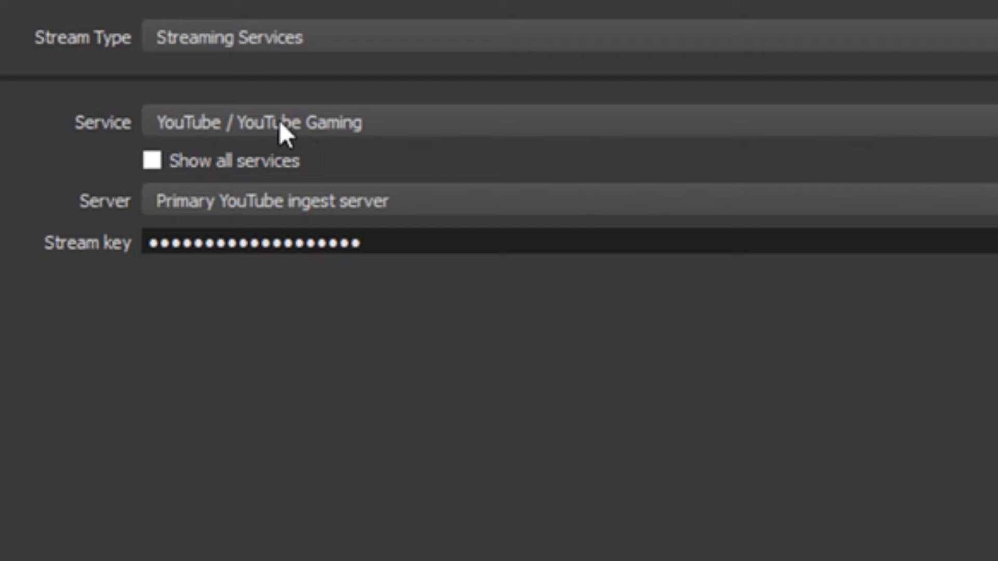
# Step: Show all streaming services and look through the full service list
pyautogui.click(152, 157)
pyautogui.click(239, 122)
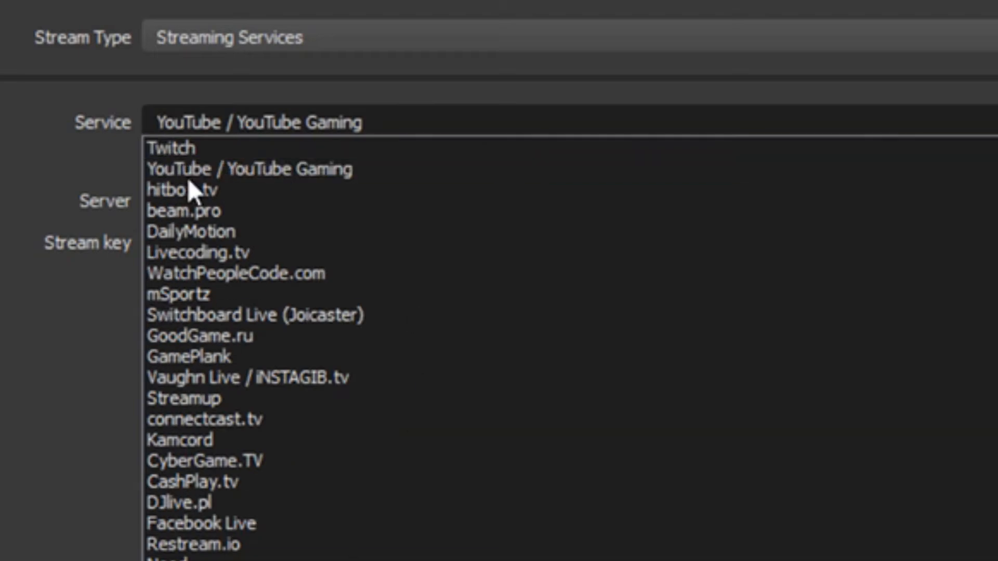
pyautogui.click(194, 107)
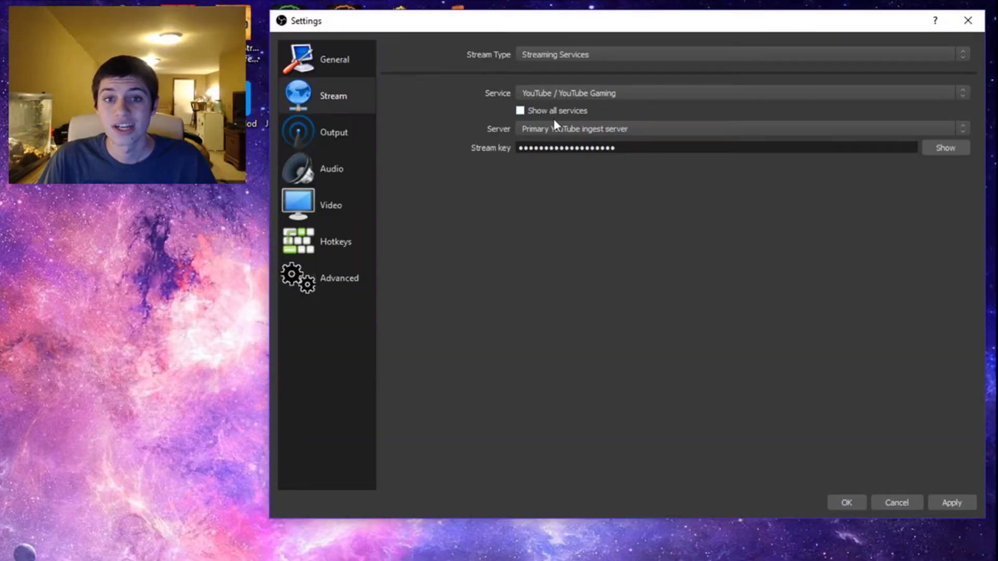
# Step: Switch the streaming service to Twitch and look through its server locations
pyautogui.click(272, 119)
pyautogui.click(546, 105)
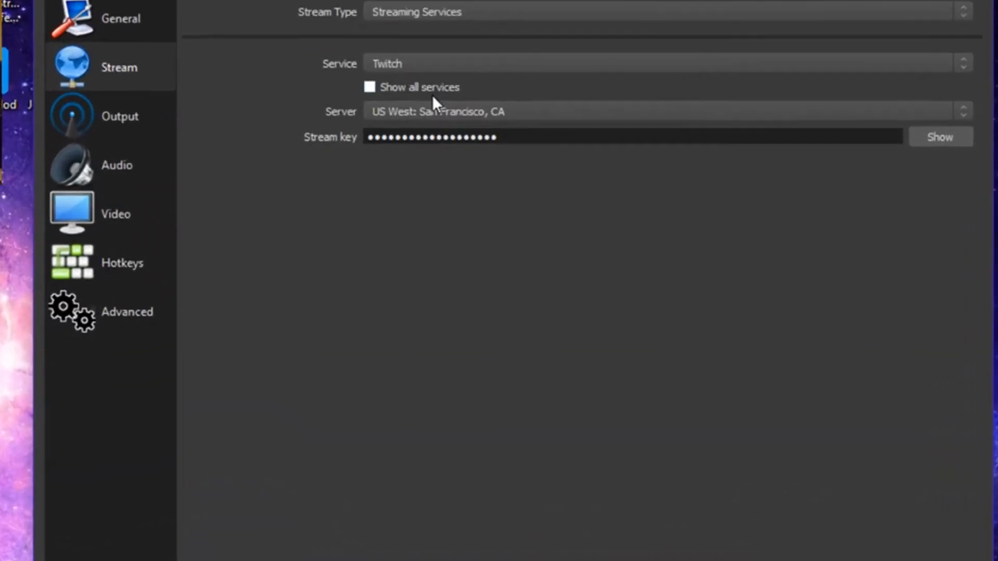
pyautogui.click(571, 129)
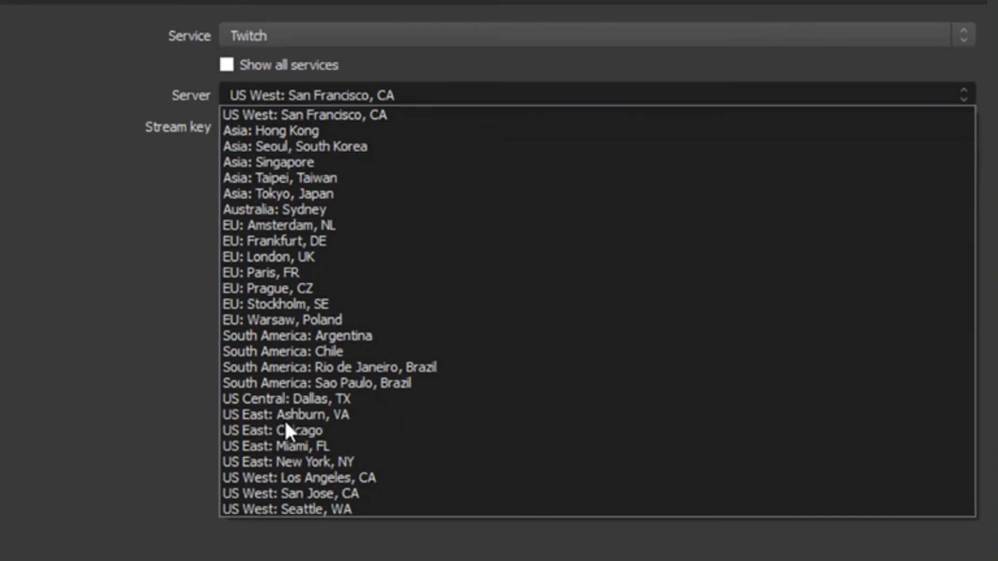
pyautogui.click(151, 218)
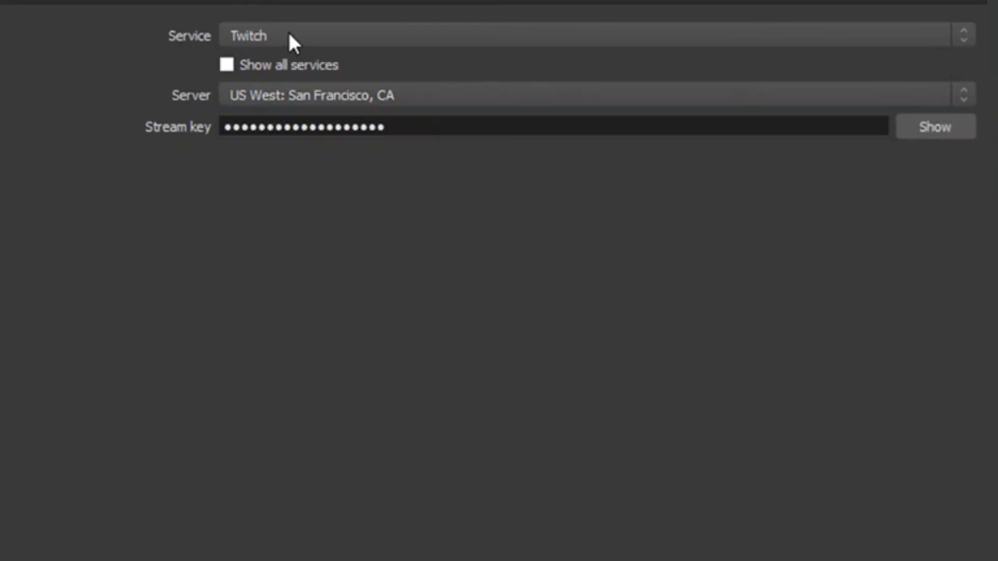
# Step: Set the streaming service to YouTube / YouTube Gaming with the Primary YouTube ingest server
pyautogui.click(285, 36)
pyautogui.click(285, 70)
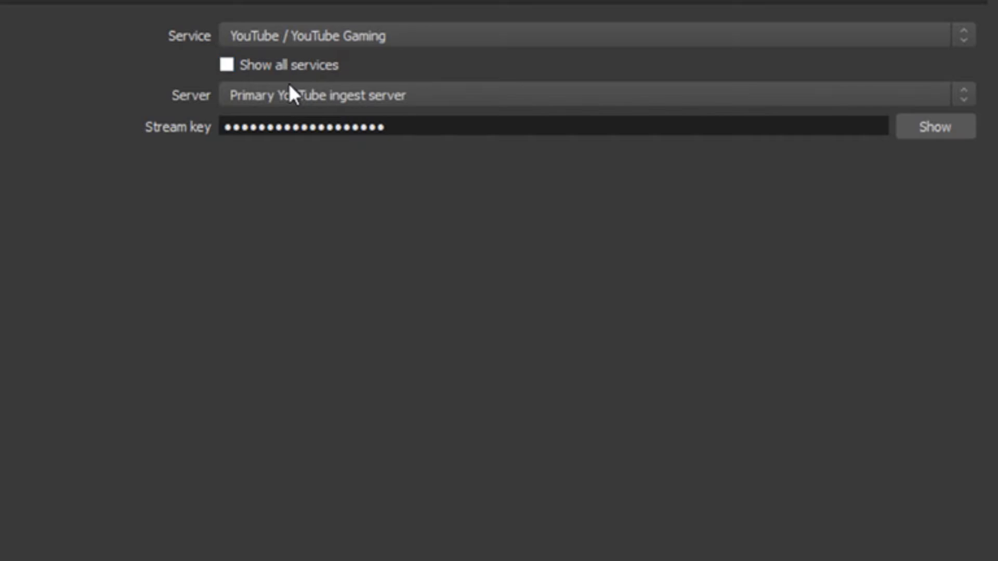
pyautogui.click(275, 95)
pyautogui.click(285, 115)
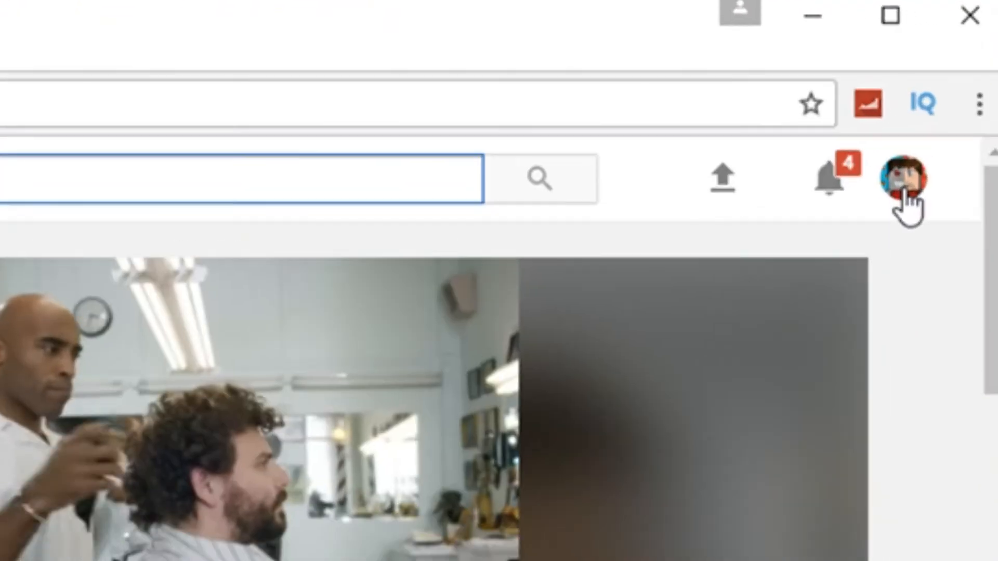
# Step: On YouTube, go to the Creator Studio live streaming dashboard, locate the stream name/key under Encoder Setup, and return to the OBS settings
pyautogui.click(904, 183)
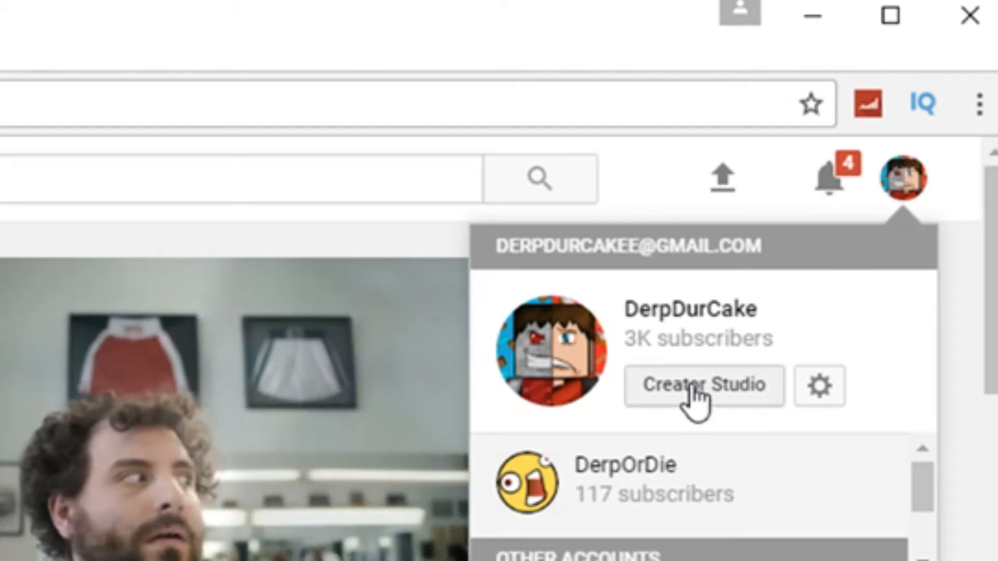
pyautogui.click(692, 391)
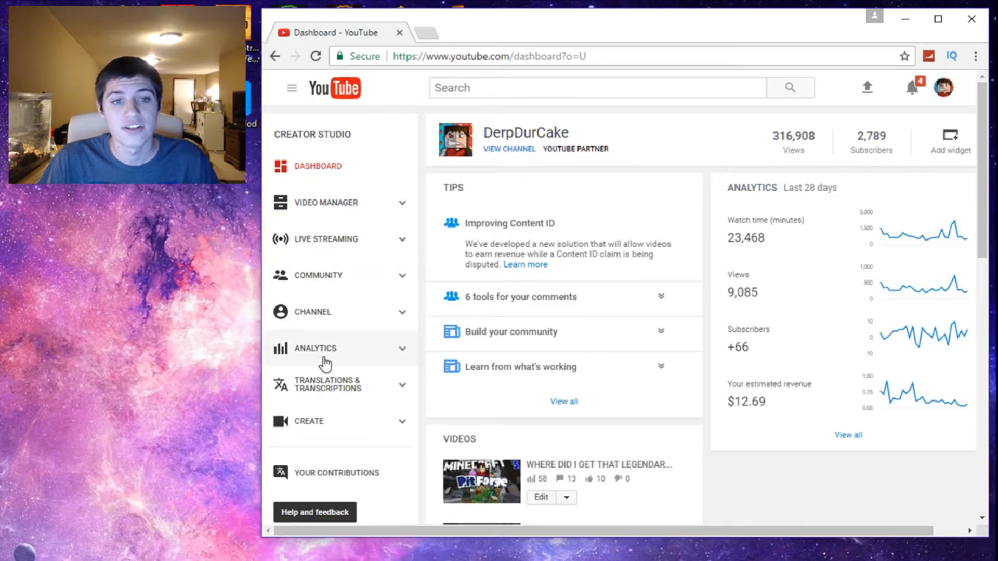
pyautogui.click(351, 239)
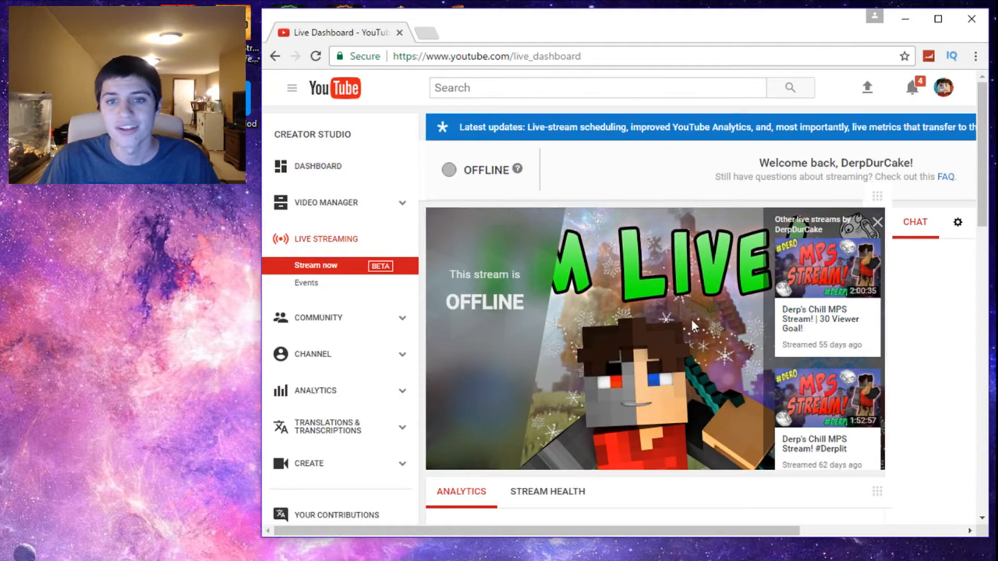
pyautogui.scroll(-8, 718, 451)
pyautogui.scroll(-8, 697, 140)
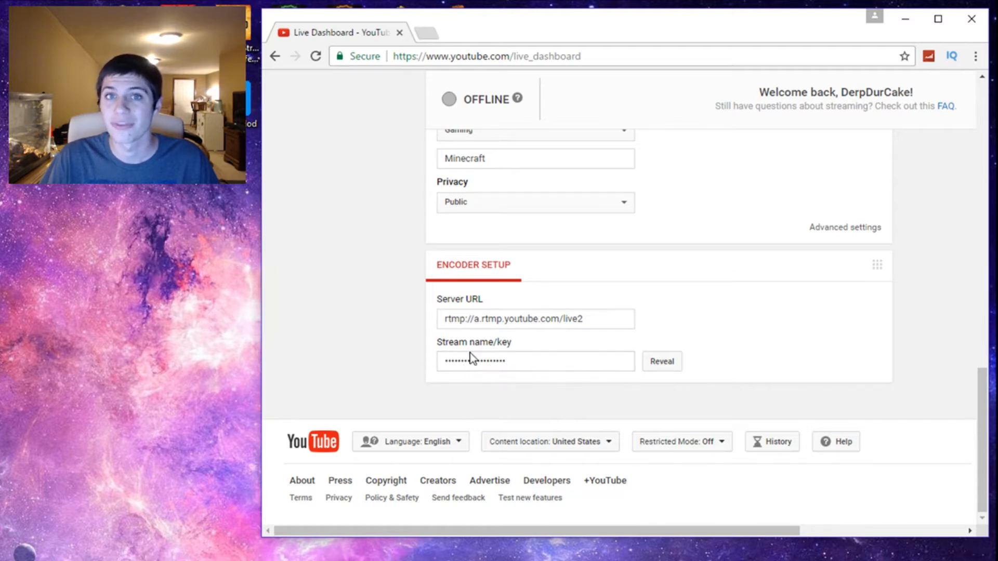
pyautogui.click(899, 19)
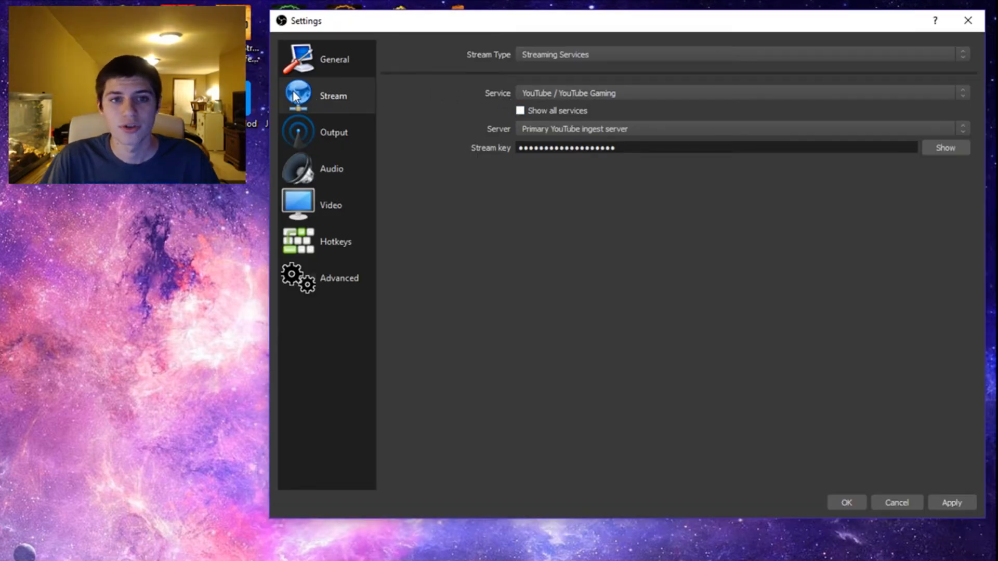
# Step: Open the output settings and compare the streaming options with the recording options
pyautogui.click(327, 136)
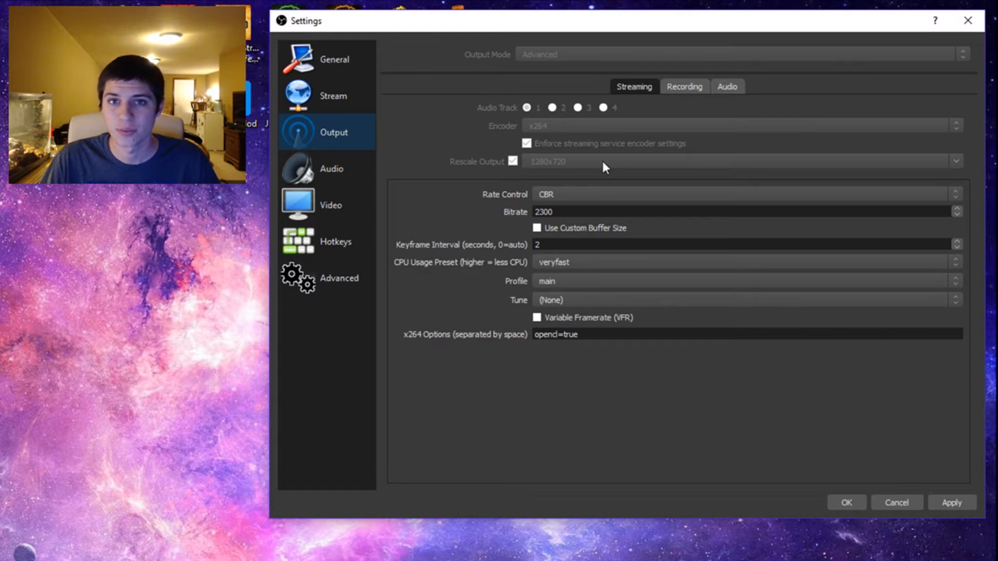
pyautogui.click(676, 86)
pyautogui.click(647, 86)
pyautogui.click(675, 86)
pyautogui.click(635, 86)
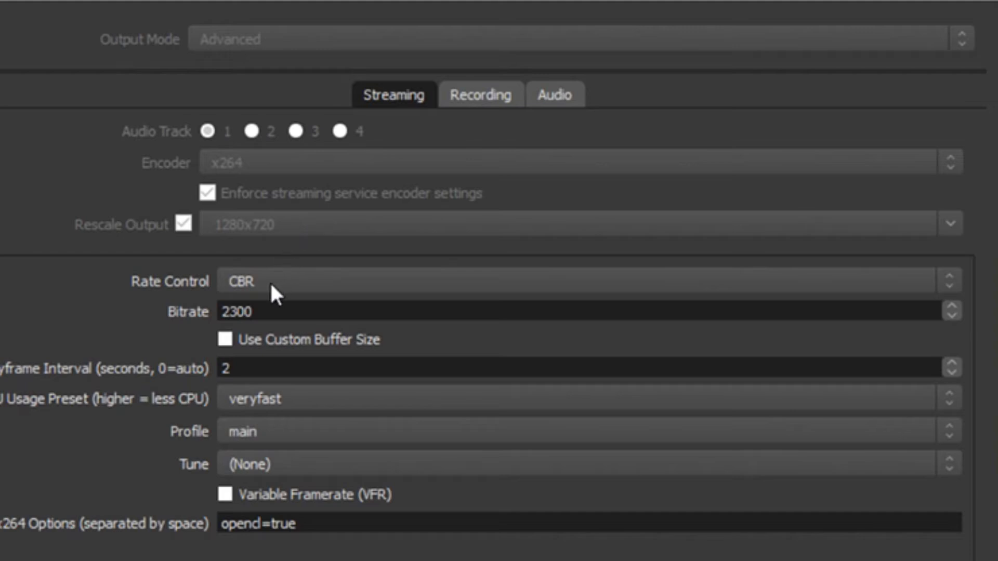
# Step: Examine the streaming encoder's bitrate and keyframe interval values
pyautogui.moveTo(268, 311); pyautogui.dragTo(188, 319)
pyautogui.click(196, 307)
pyautogui.click(266, 311)
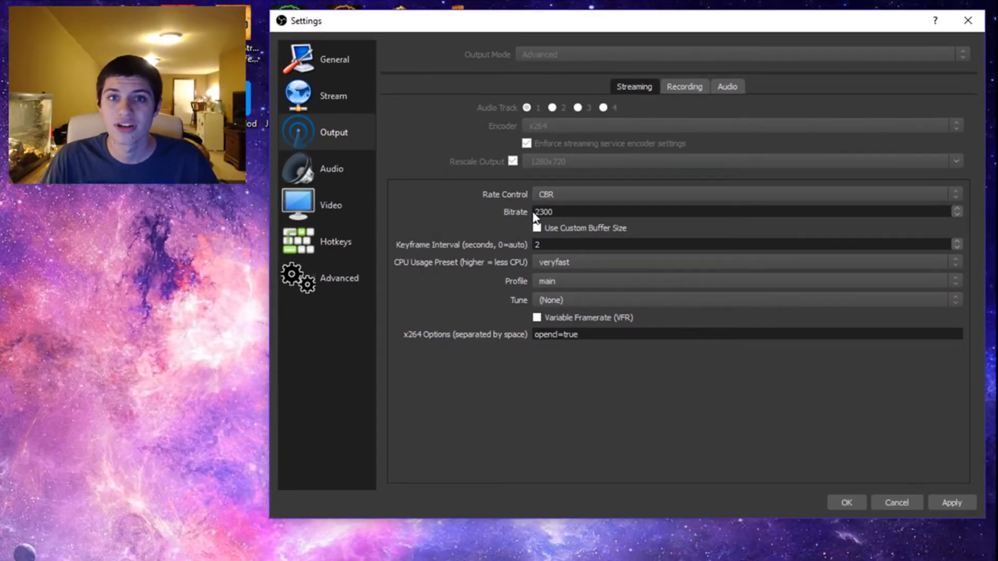
pyautogui.moveTo(554, 212); pyautogui.dragTo(497, 222)
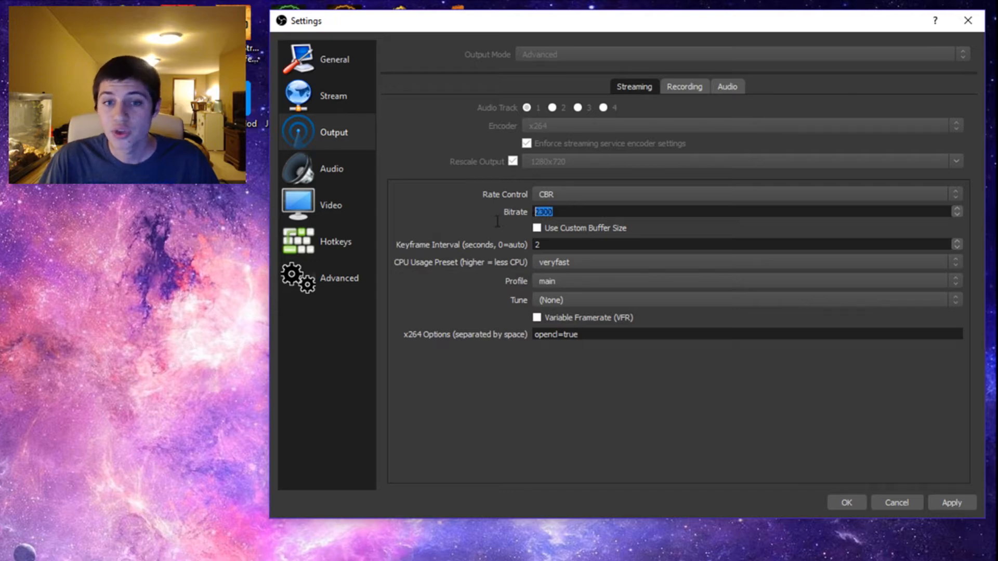
pyautogui.click(575, 210)
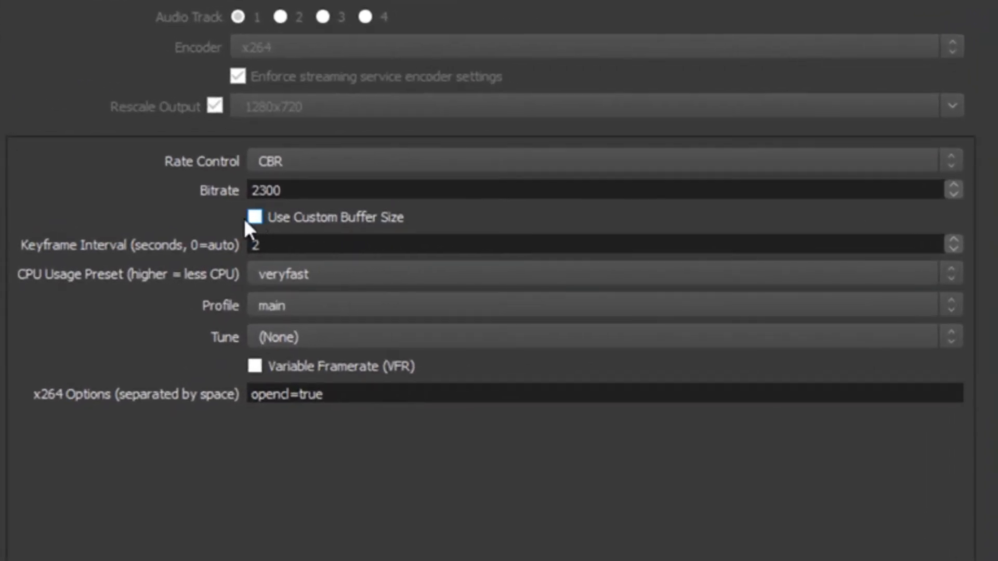
pyautogui.click(252, 246)
pyautogui.moveTo(252, 250); pyautogui.dragTo(273, 245)
pyautogui.click(274, 245)
# Step: Review the CPU usage presets for the streaming encoder and choose veryfast
pyautogui.click(319, 275)
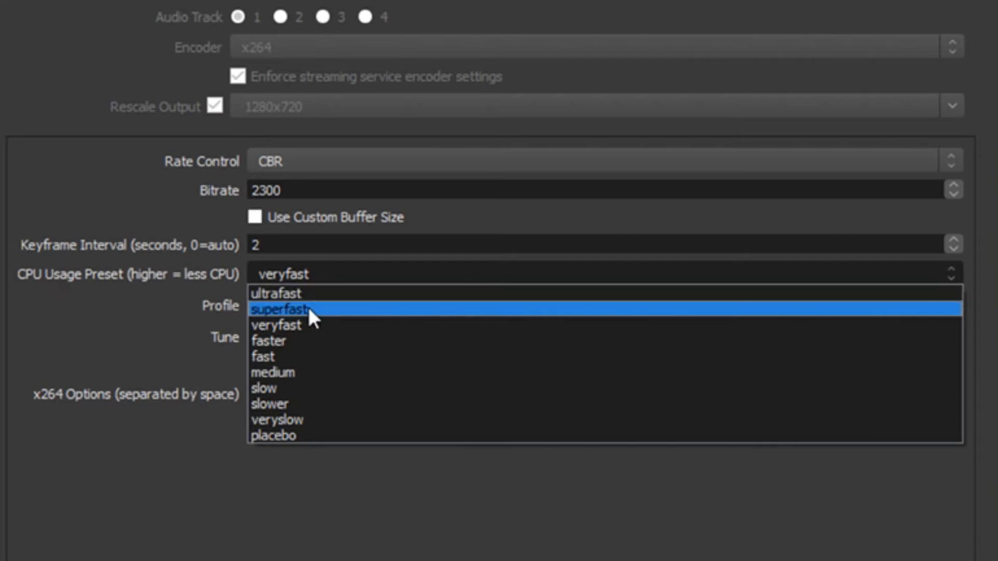
pyautogui.click(309, 324)
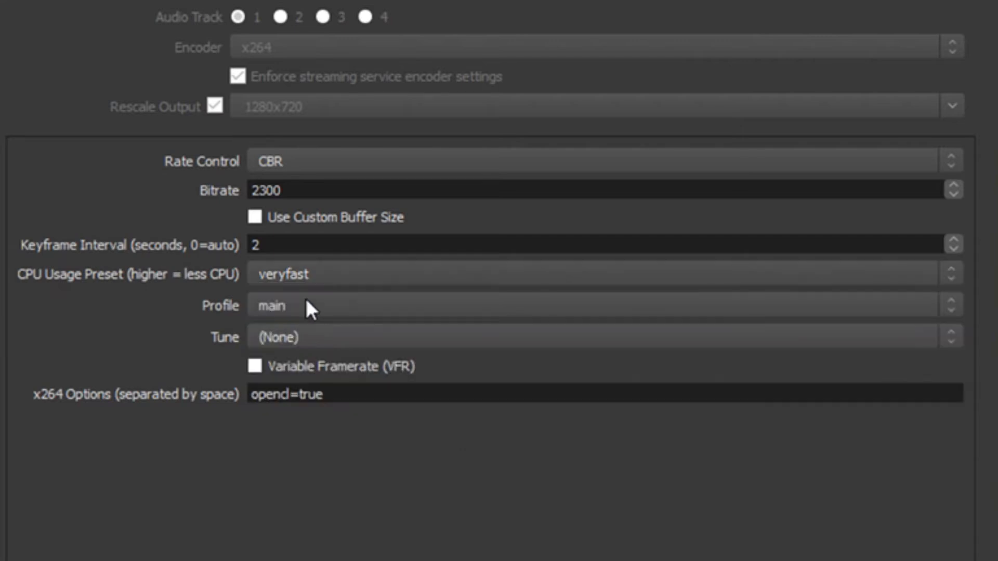
pyautogui.click(310, 275)
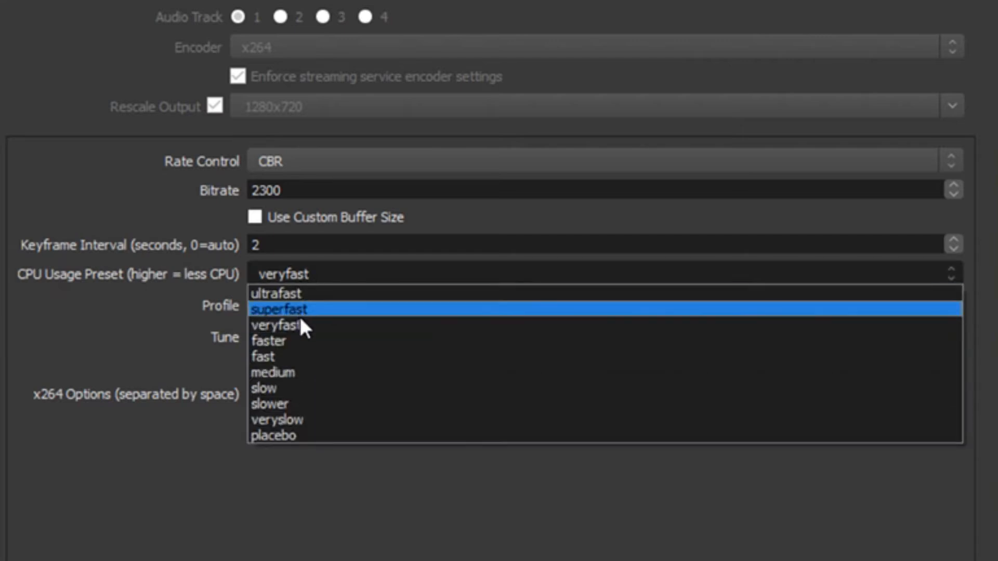
pyautogui.click(301, 324)
pyautogui.click(311, 276)
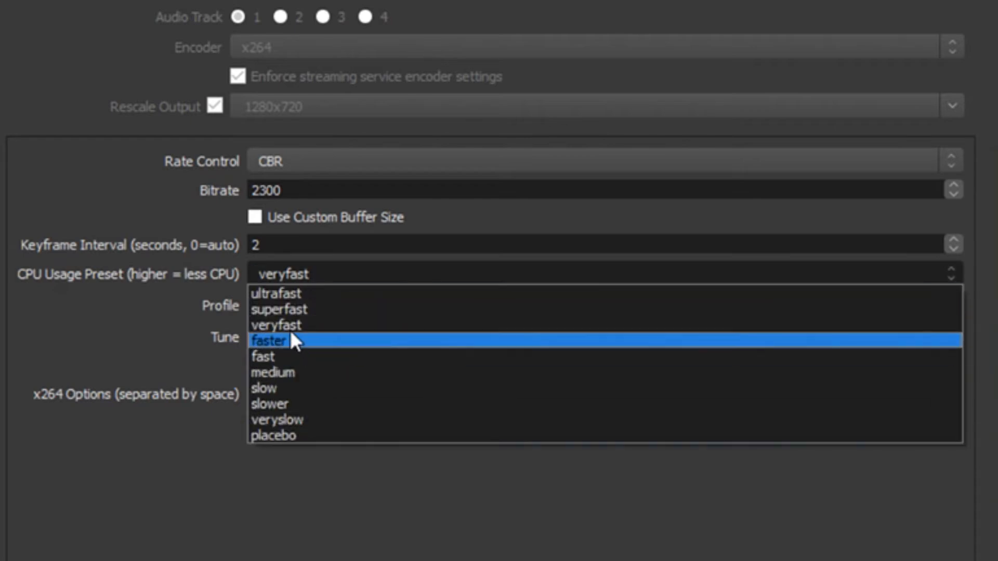
pyautogui.click(289, 325)
pyautogui.click(307, 273)
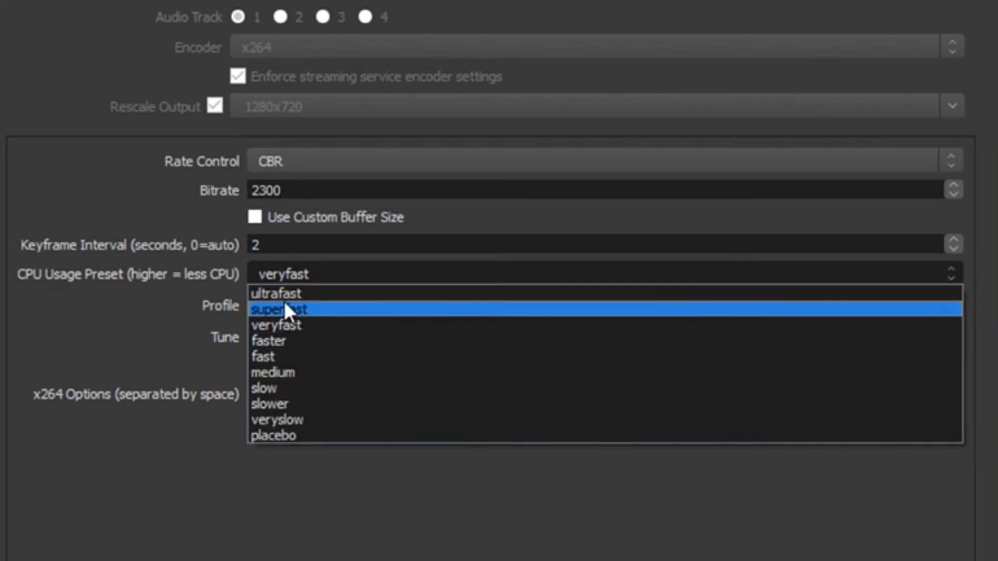
pyautogui.click(290, 327)
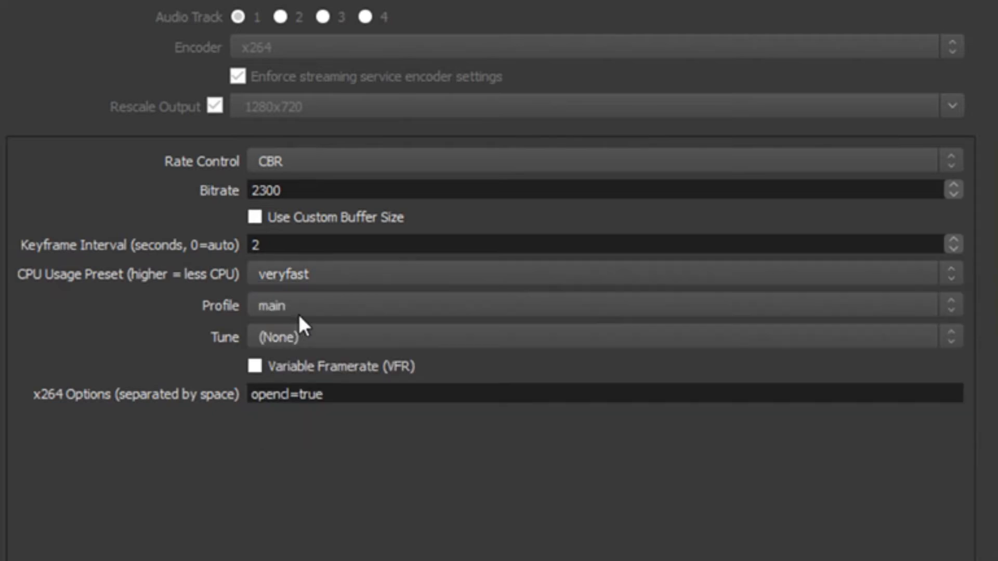
# Step: Review the profile and tune choices available for the streaming encoder
pyautogui.click(497, 305)
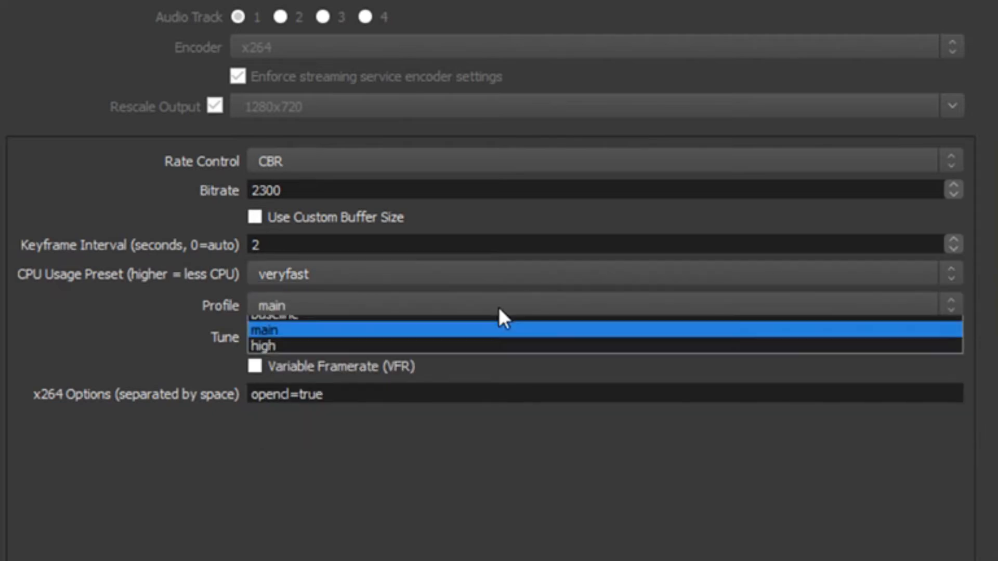
pyautogui.click(498, 304)
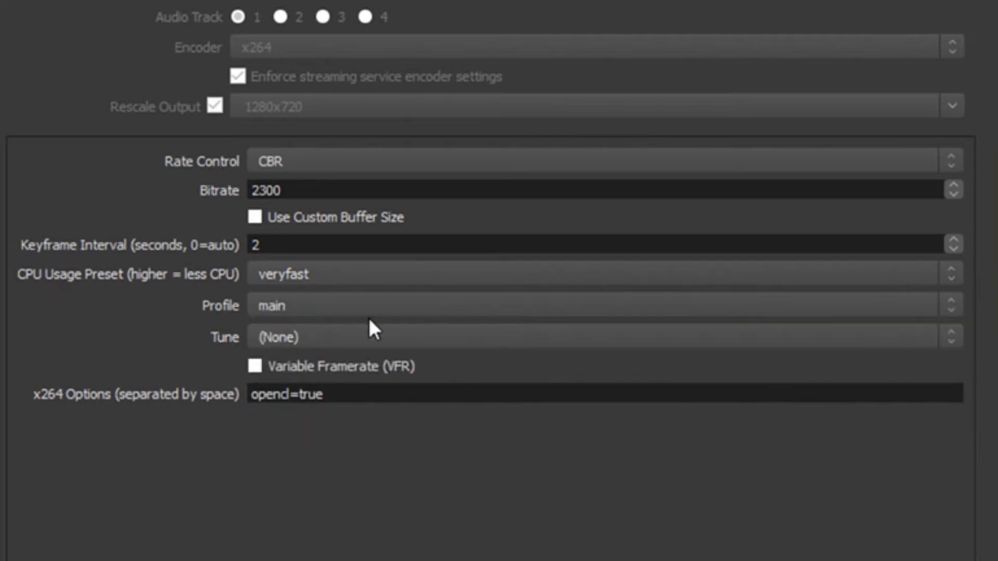
pyautogui.click(296, 335)
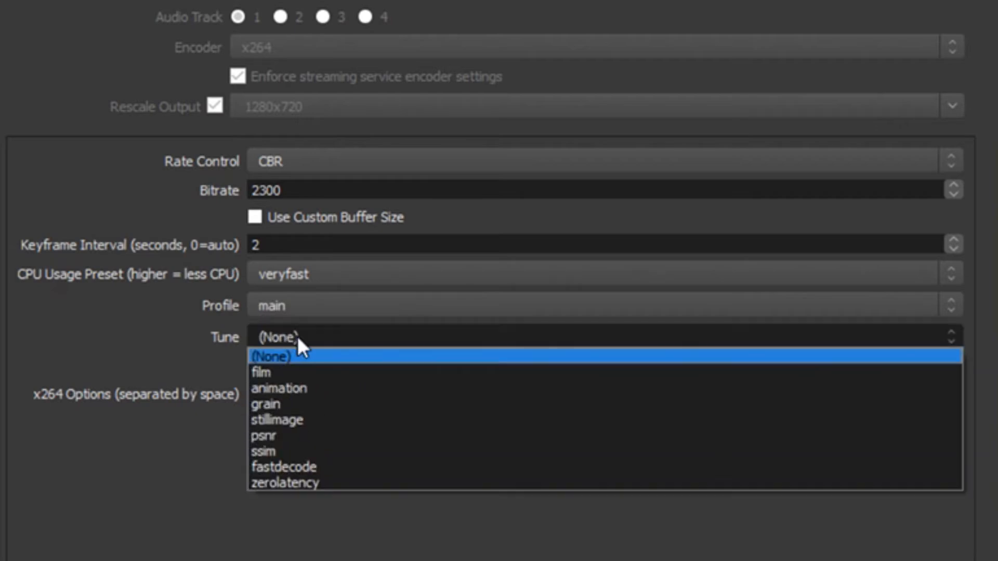
pyautogui.click(298, 337)
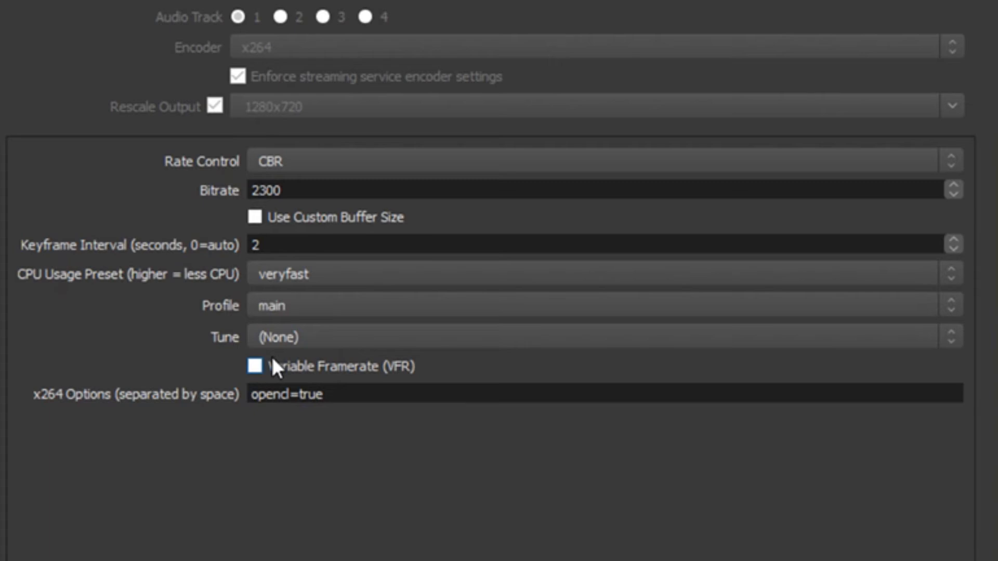
# Step: Examine the custom x264 options string of the streaming encoder
pyautogui.moveTo(347, 394); pyautogui.dragTo(162, 401)
pyautogui.click(118, 392)
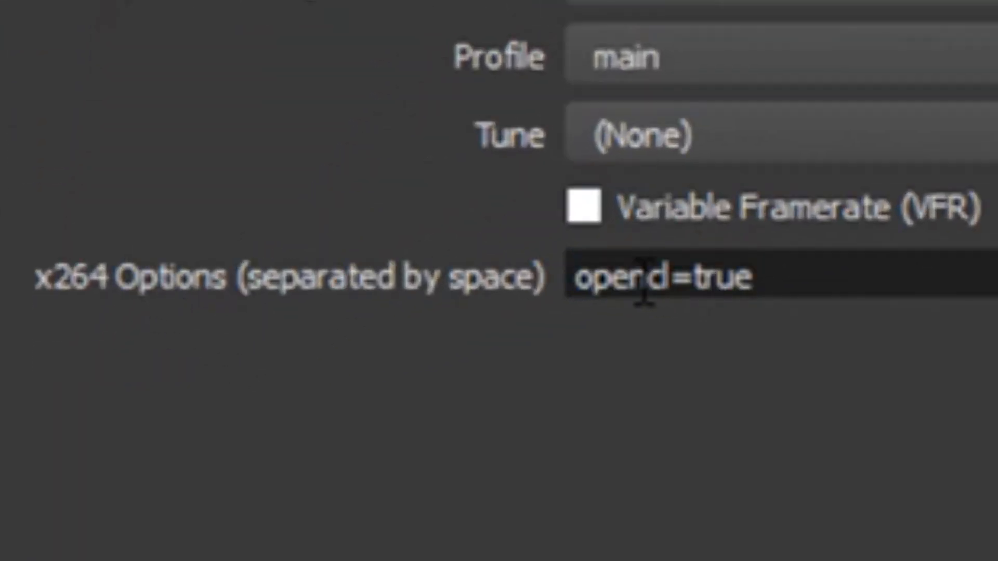
pyautogui.doubleClick(583, 289)
pyautogui.click(751, 286)
pyautogui.moveTo(773, 283); pyautogui.dragTo(552, 345)
pyautogui.click(568, 312)
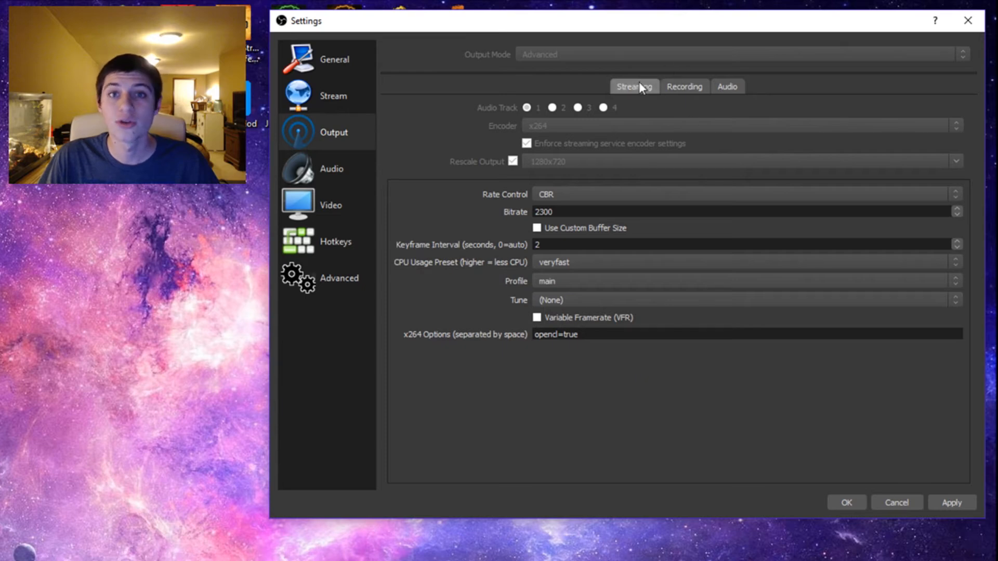
# Step: Show the recording output options and examine the recording encoder's rate control and bitrate
pyautogui.click(677, 86)
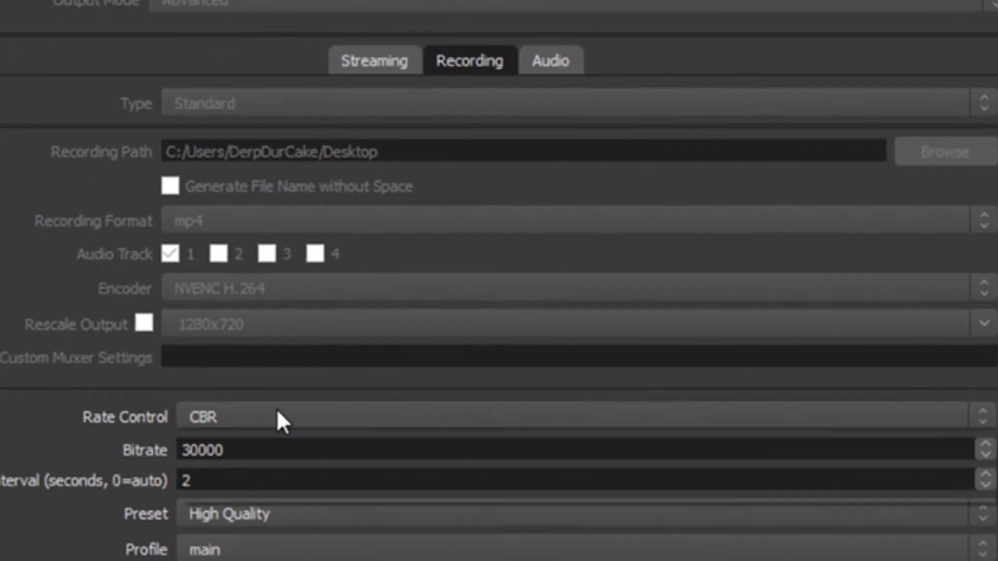
pyautogui.click(249, 447)
pyautogui.click(119, 439)
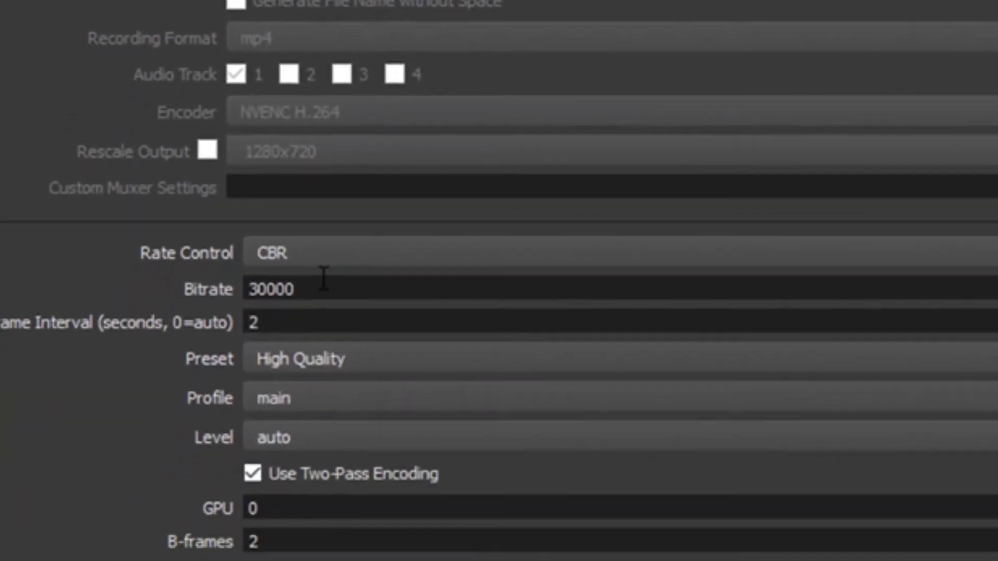
pyautogui.click(322, 290)
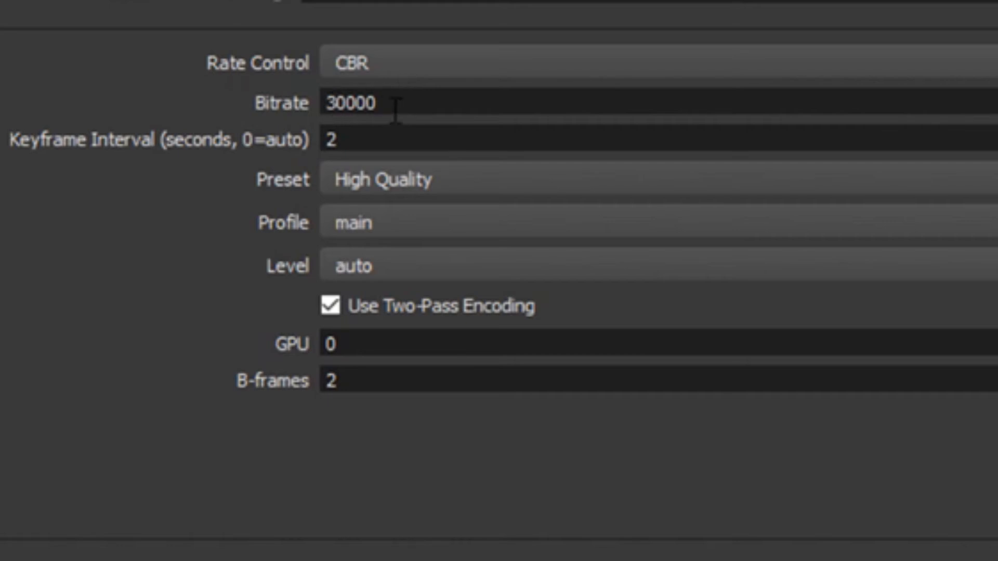
pyautogui.moveTo(382, 104); pyautogui.dragTo(279, 110)
pyautogui.click(271, 106)
pyautogui.click(393, 106)
pyautogui.moveTo(384, 102); pyautogui.dragTo(314, 95)
pyautogui.click(317, 98)
pyautogui.moveTo(416, 98); pyautogui.dragTo(223, 102)
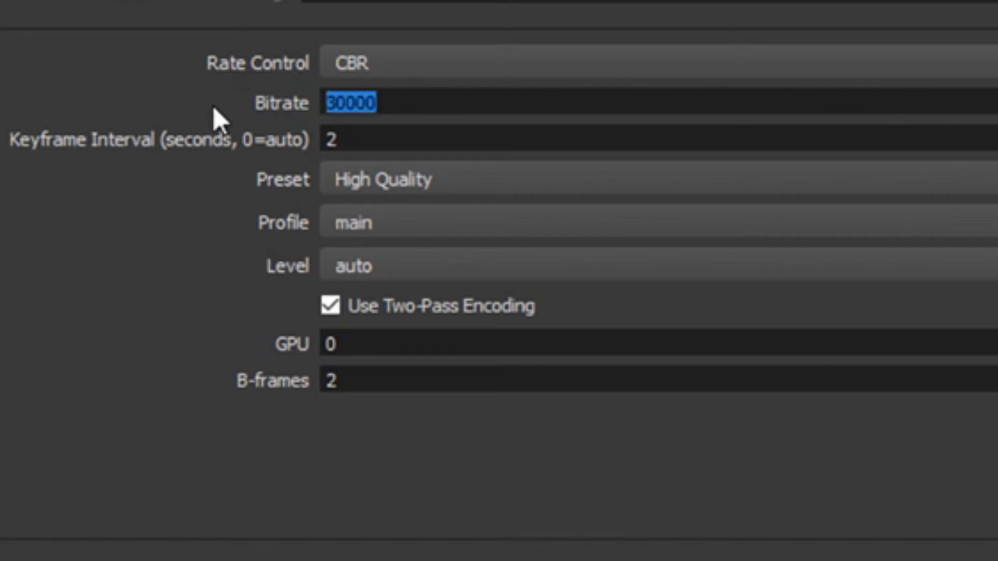
pyautogui.click(213, 107)
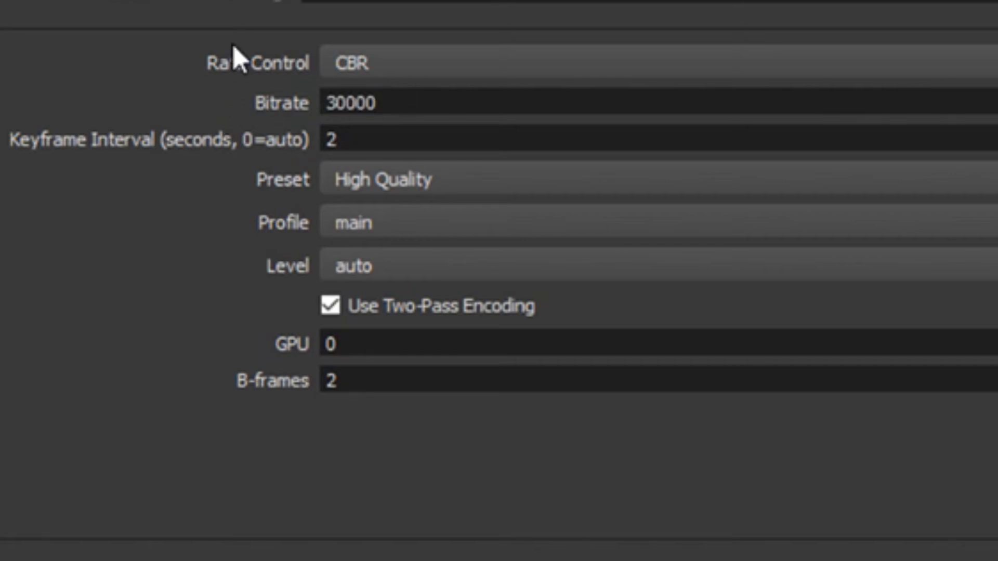
# Step: Review the recording encoder's keyframe interval along with its preset, profile and level choices
pyautogui.moveTo(349, 140); pyautogui.dragTo(295, 136)
pyautogui.click(350, 131)
pyautogui.click(597, 164)
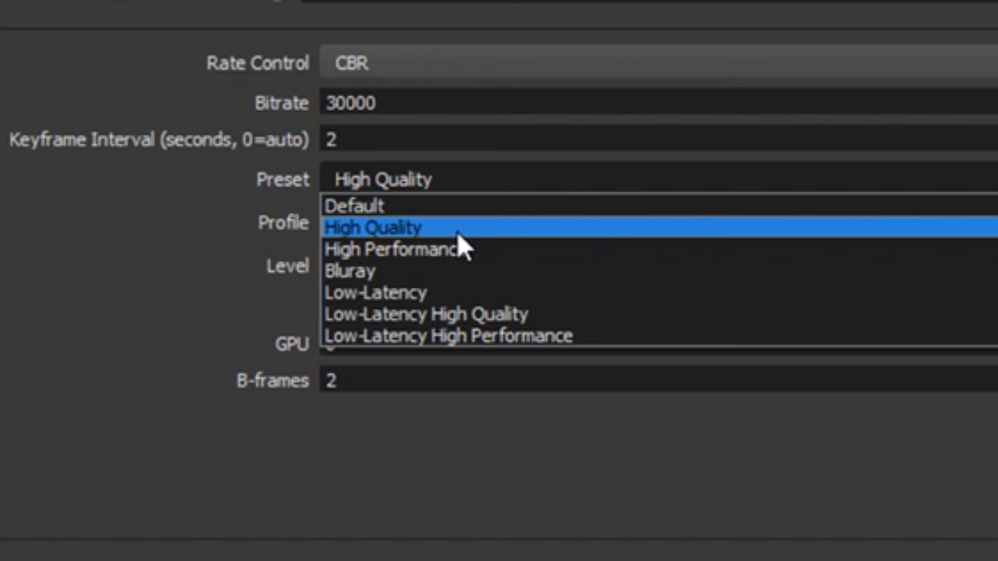
pyautogui.click(438, 230)
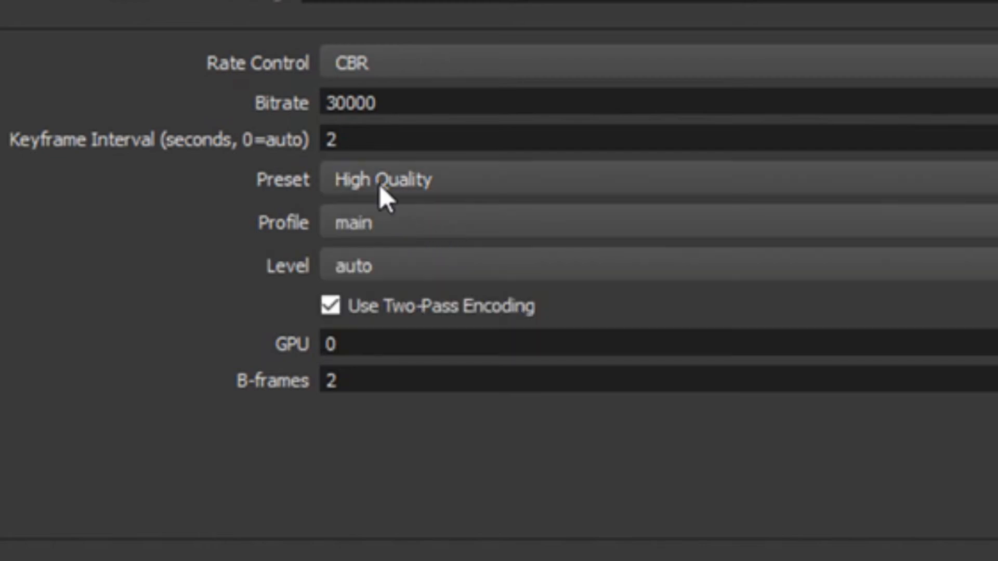
pyautogui.click(456, 232)
pyautogui.click(437, 231)
pyautogui.click(418, 266)
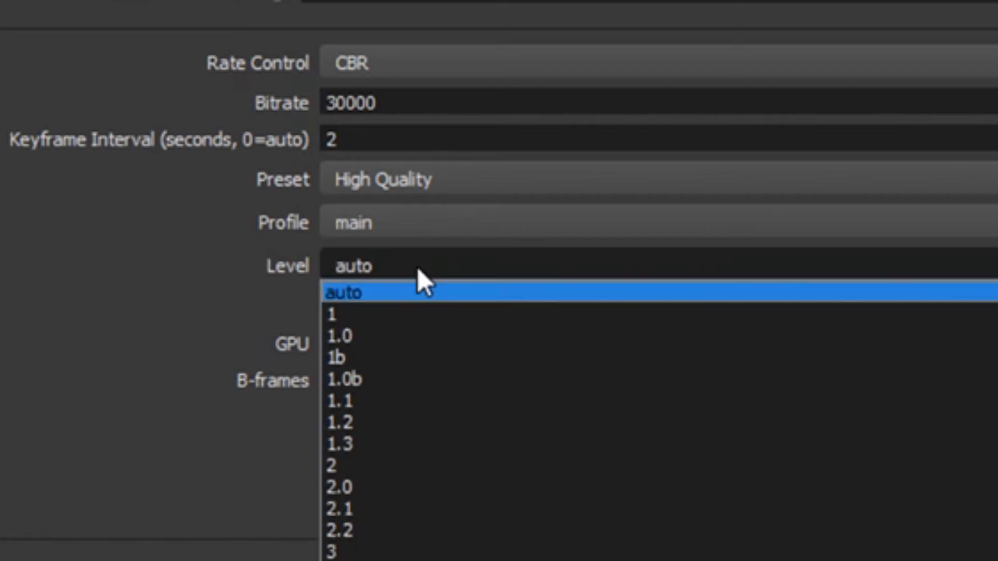
pyautogui.click(416, 268)
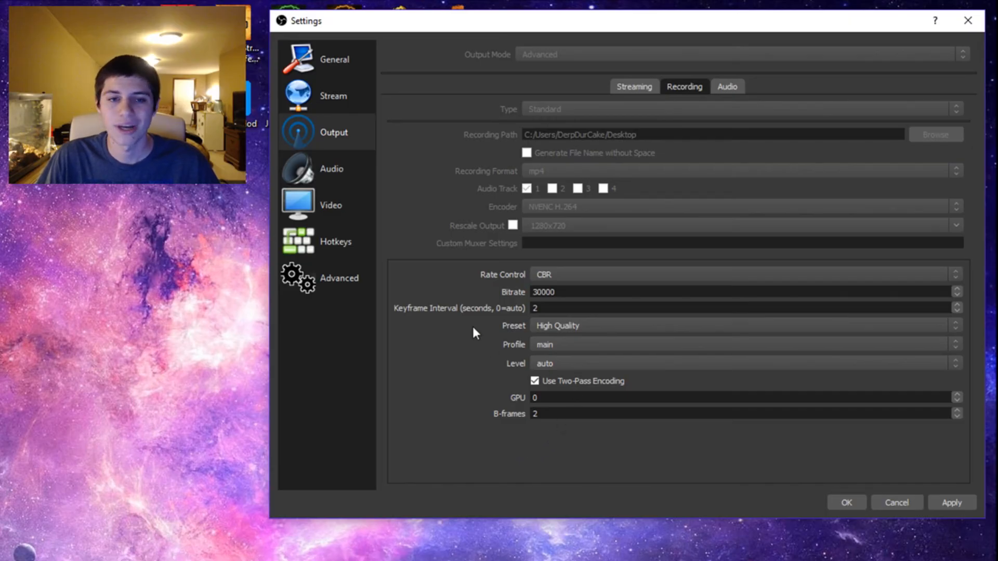
pyautogui.click(588, 291)
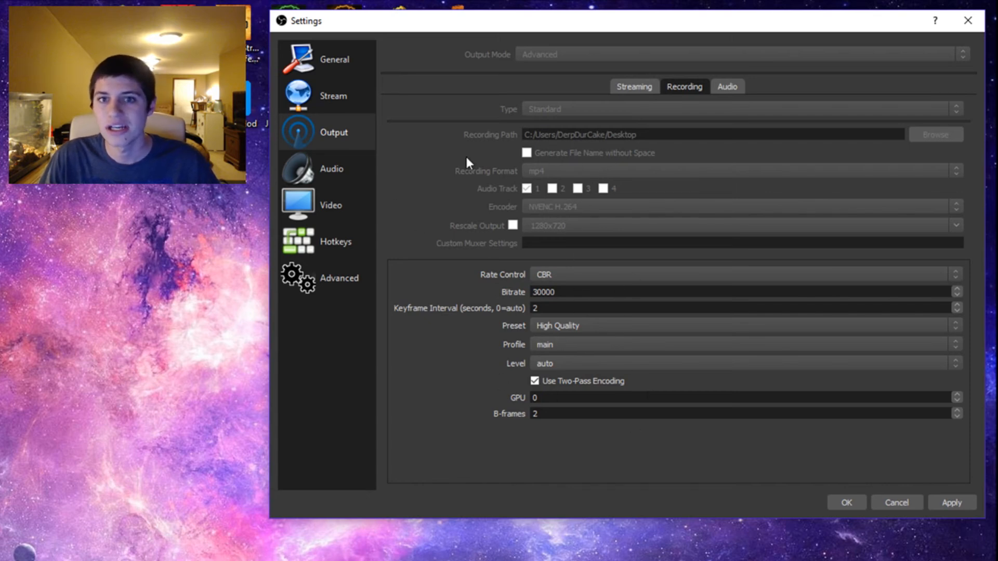
# Step: Check the audio bitrates of the output tracks, and the sample rate and channel options in the audio settings
pyautogui.click(732, 88)
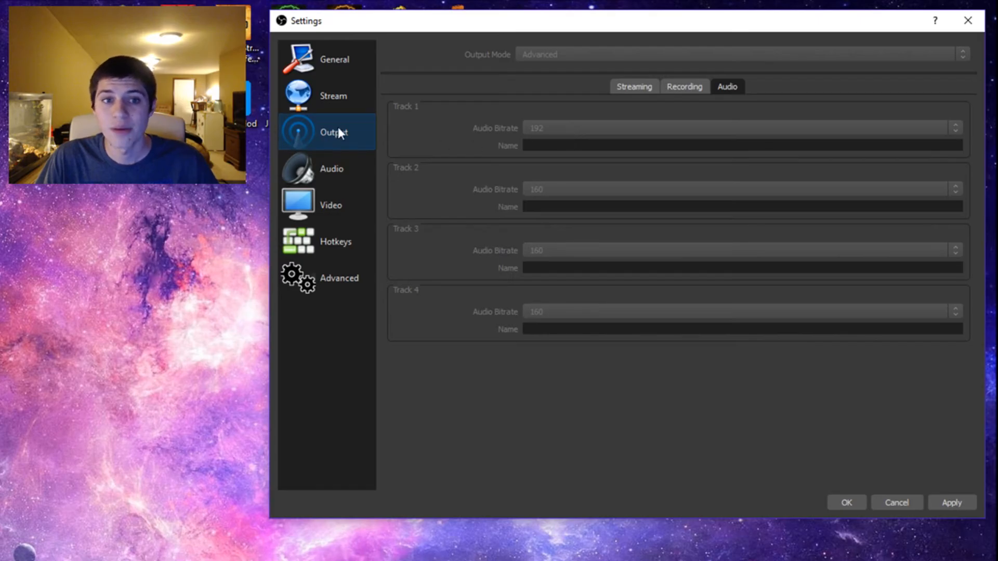
pyautogui.click(331, 165)
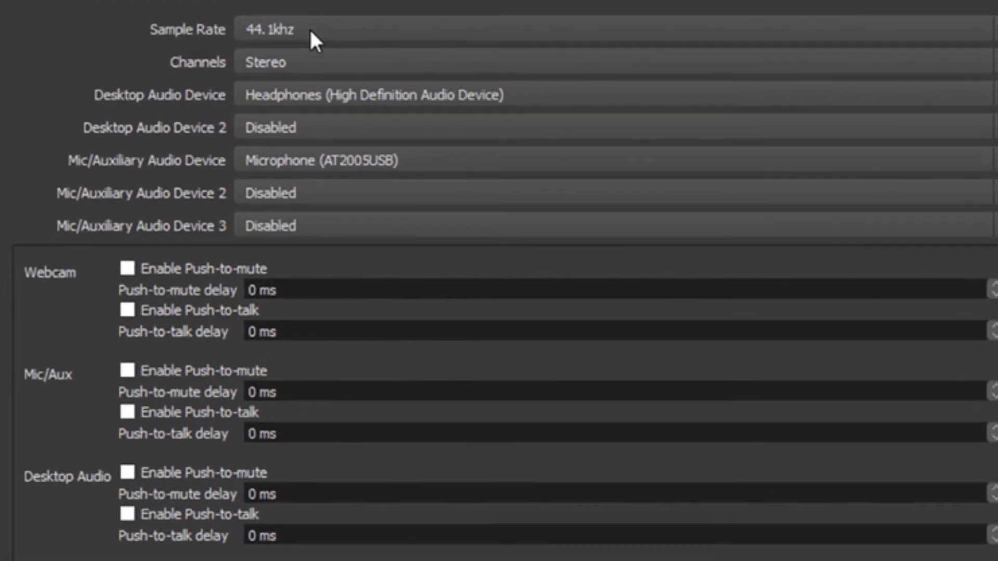
pyautogui.click(301, 62)
pyautogui.click(300, 61)
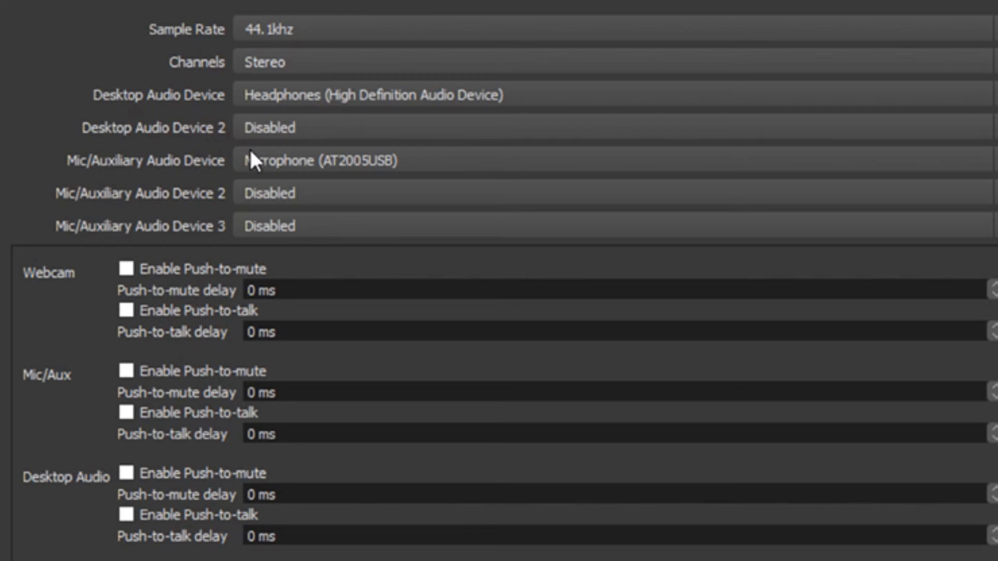
# Step: Choose Headphones (High Definition Audio Device) as the desktop audio device and Microphone (AT2005USB) as the mic/auxiliary audio device
pyautogui.click(279, 99)
pyautogui.click(277, 91)
pyautogui.click(329, 94)
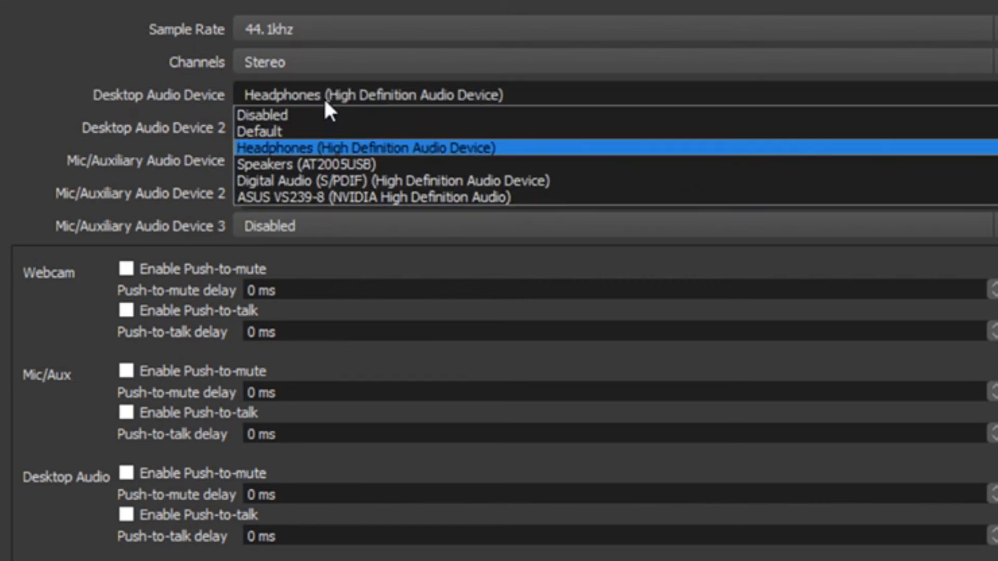
pyautogui.click(312, 146)
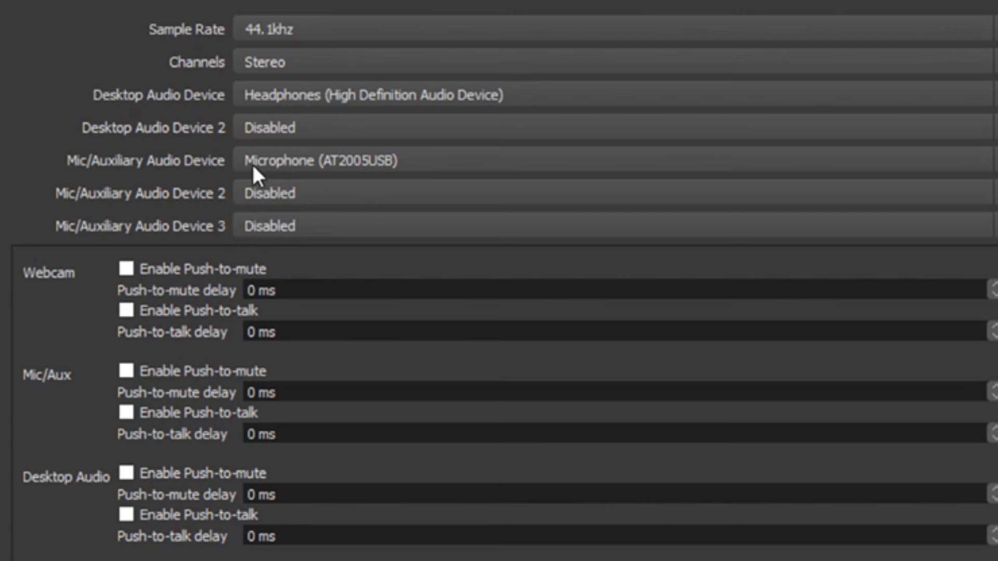
pyautogui.click(315, 158)
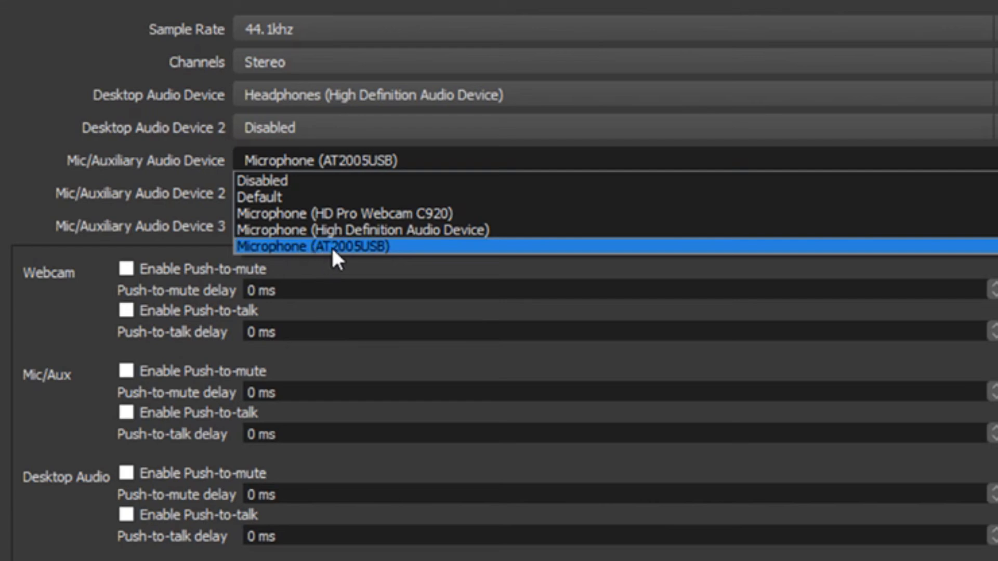
pyautogui.click(376, 246)
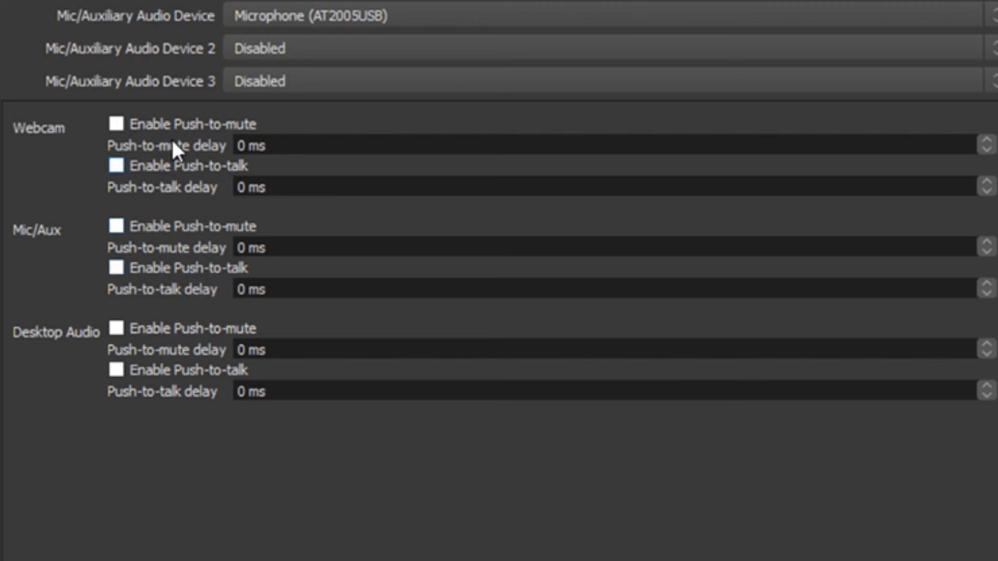
# Step: Check the webcam's push-to-mute option and skim the full list of hotkey settings
pyautogui.click(117, 123)
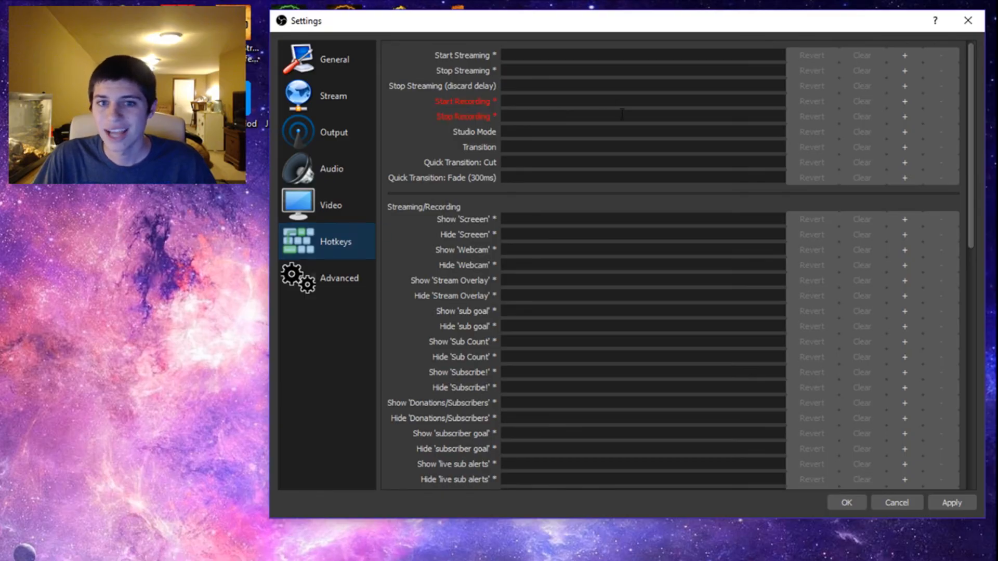
pyautogui.scroll(-15, 571, 182)
pyautogui.scroll(15, 625, 164)
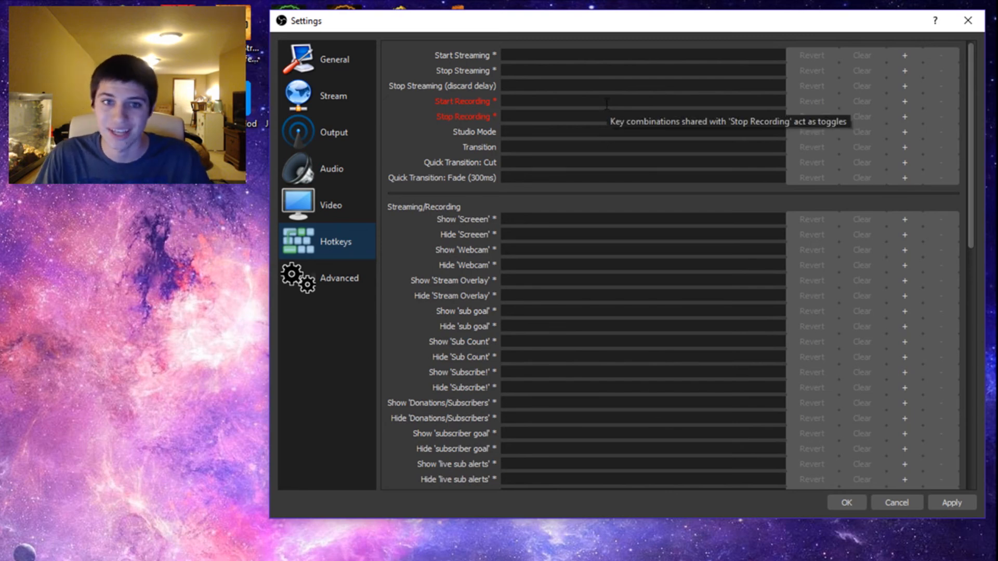
# Step: Try Num 7 as the Start Streaming hotkey, and clear the assignment
pyautogui.click(518, 56)
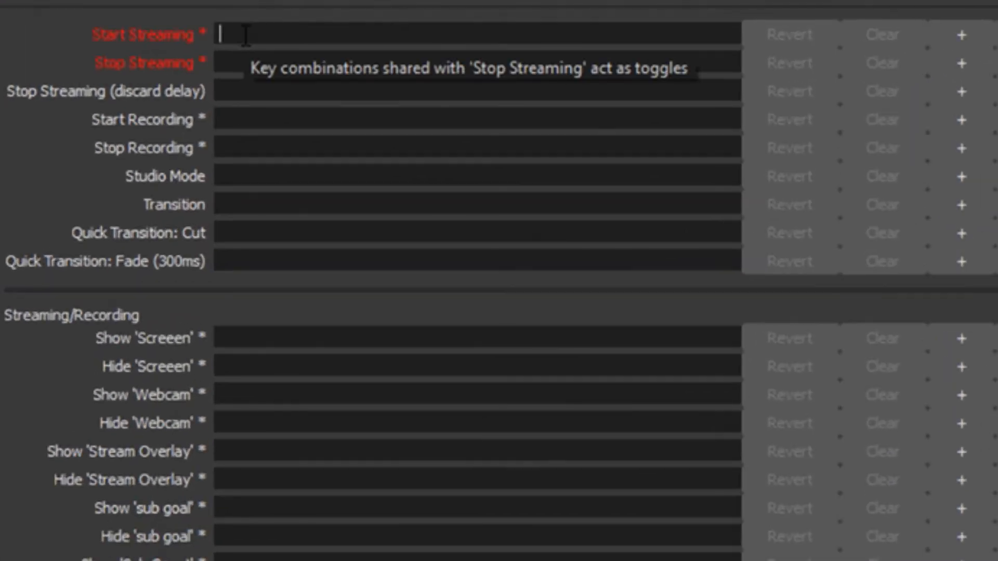
pyautogui.press('KP_7')
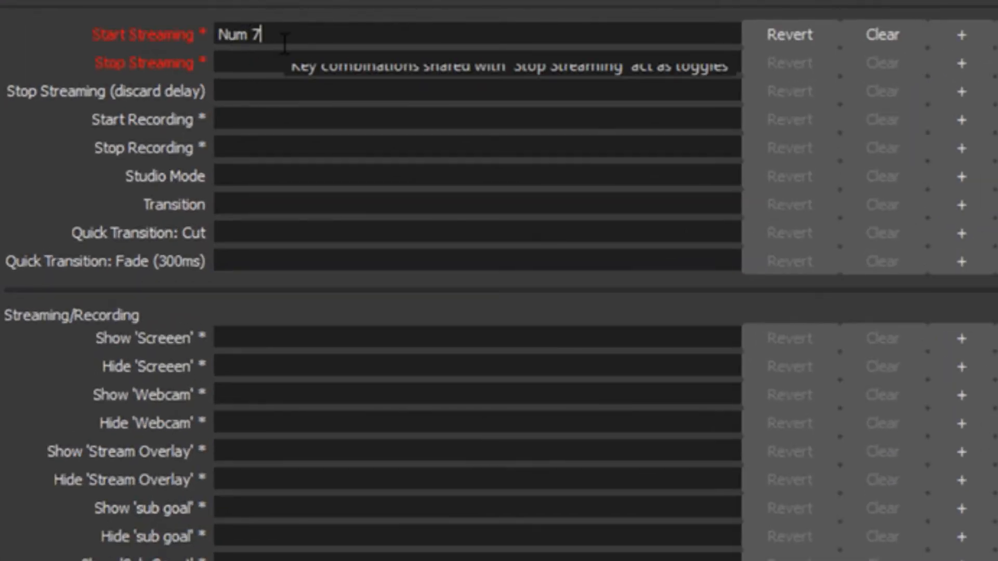
pyautogui.press('BackSpace')
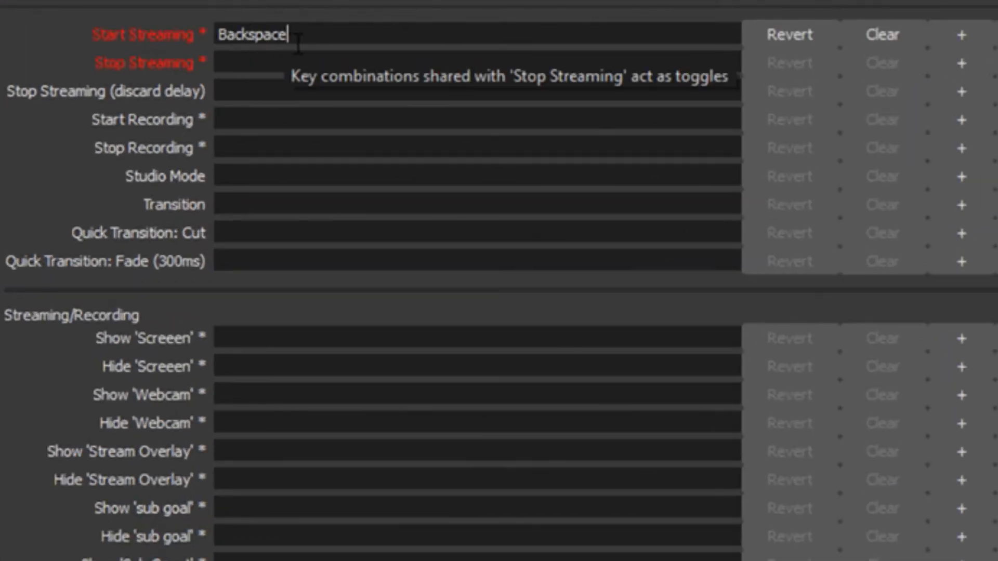
pyautogui.click(882, 37)
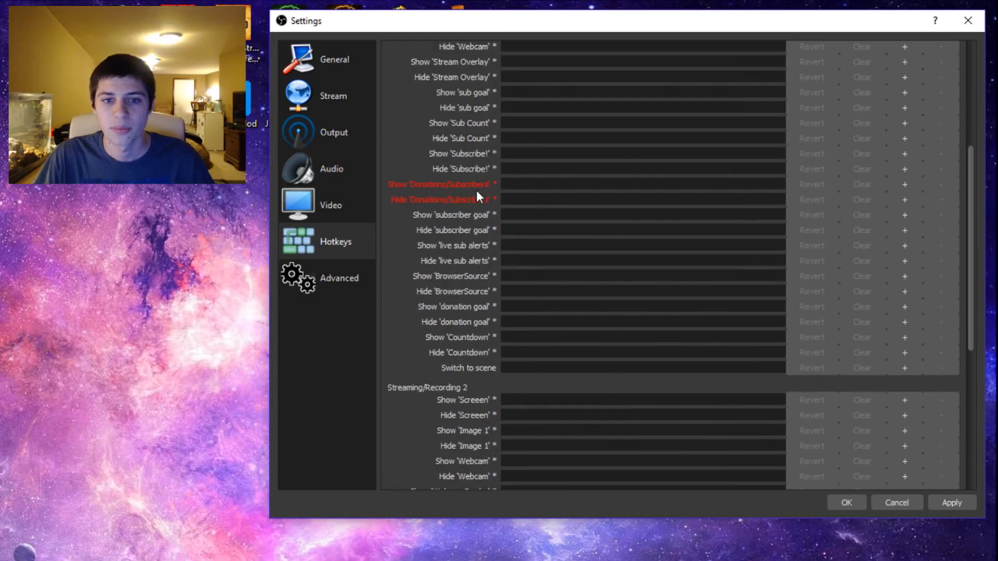
# Step: Look through the hotkeys for showing and hiding sources, switching scenes and muting the audio devices
pyautogui.scroll(-5, 483, 189)
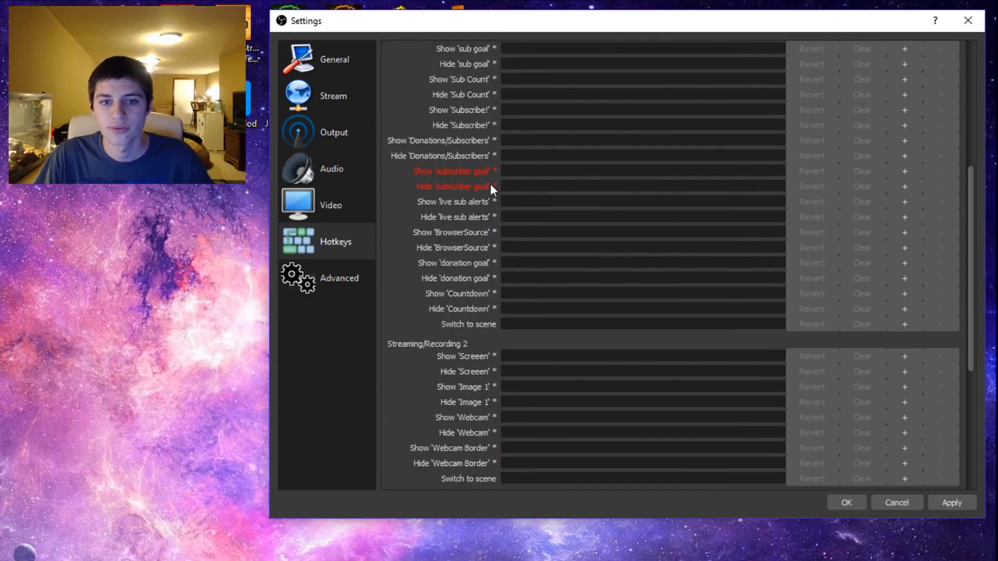
pyautogui.scroll(3, 487, 180)
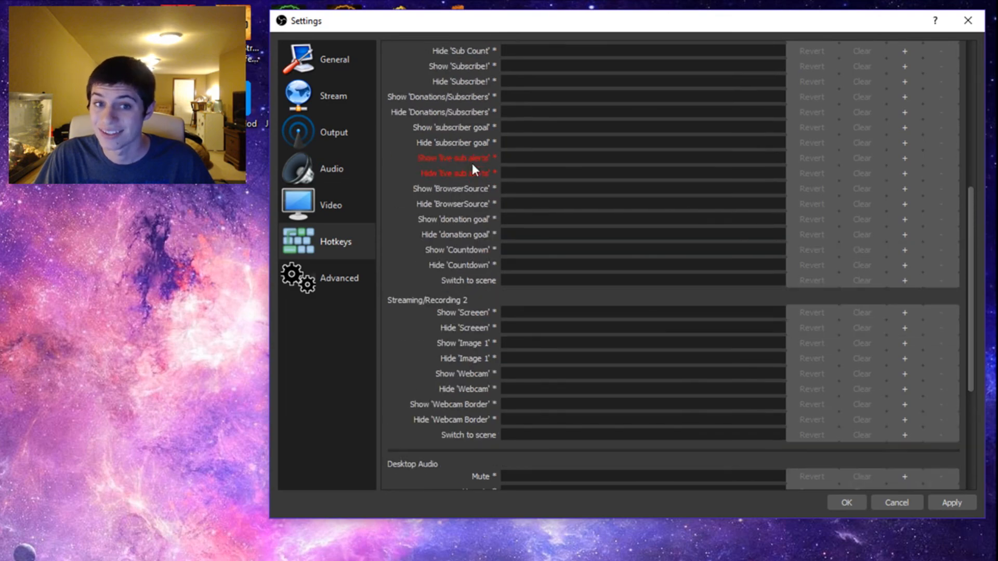
pyautogui.scroll(6, 471, 153)
pyautogui.scroll(-8, 479, 172)
pyautogui.scroll(-3, 479, 174)
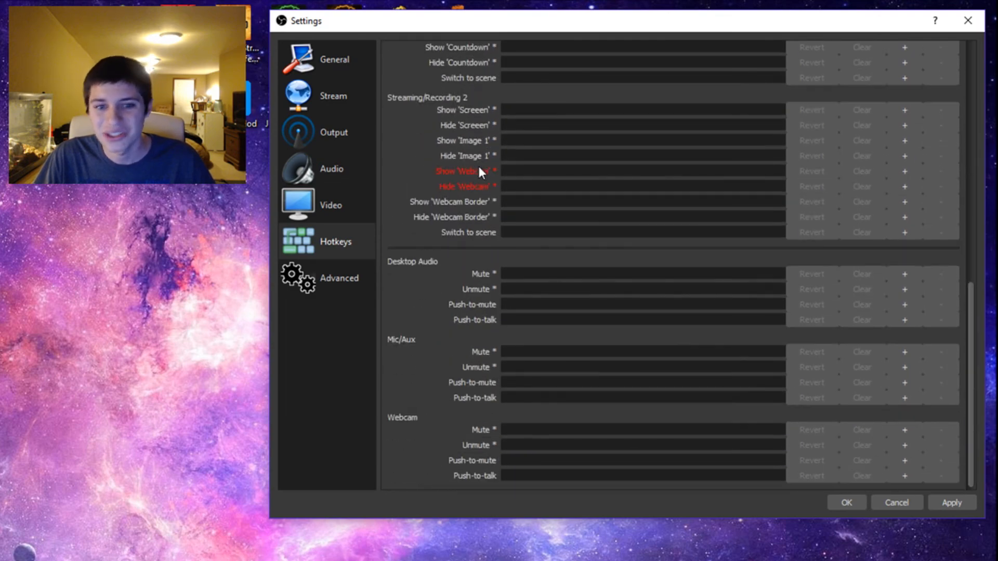
pyautogui.scroll(6, 454, 219)
pyautogui.scroll(4, 454, 188)
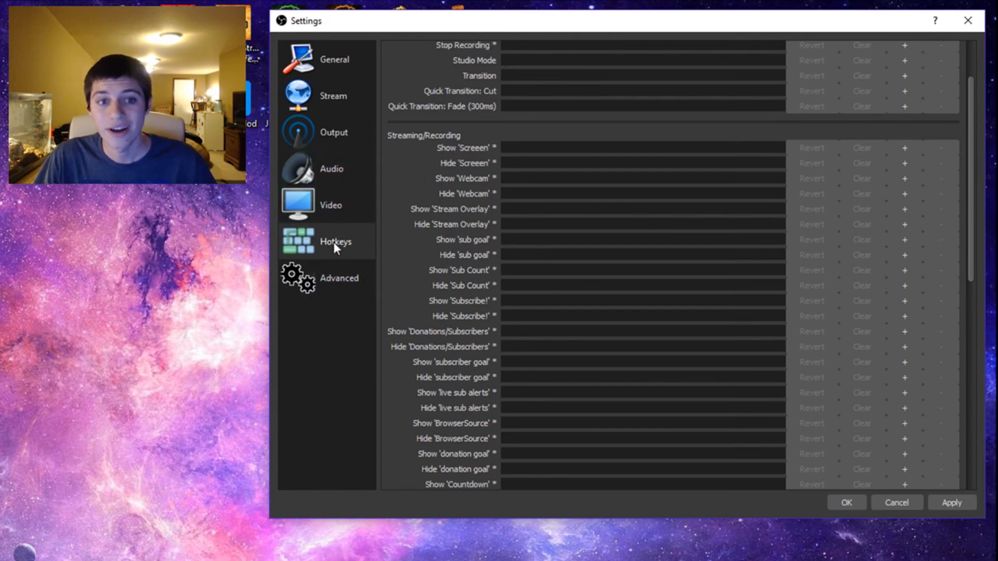
# Step: Open the advanced settings and check the process priority choices
pyautogui.click(330, 279)
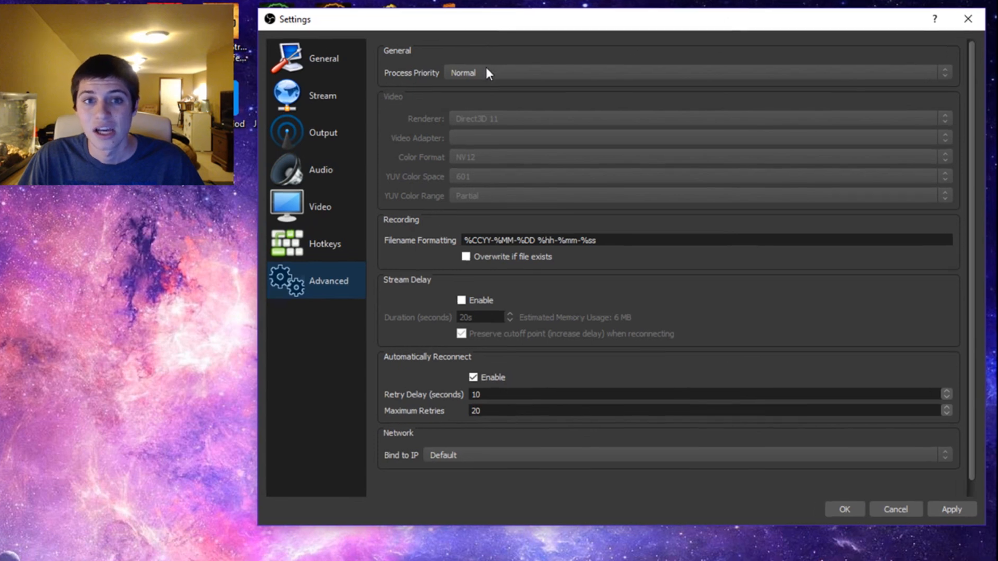
pyautogui.click(486, 73)
pyautogui.click(493, 74)
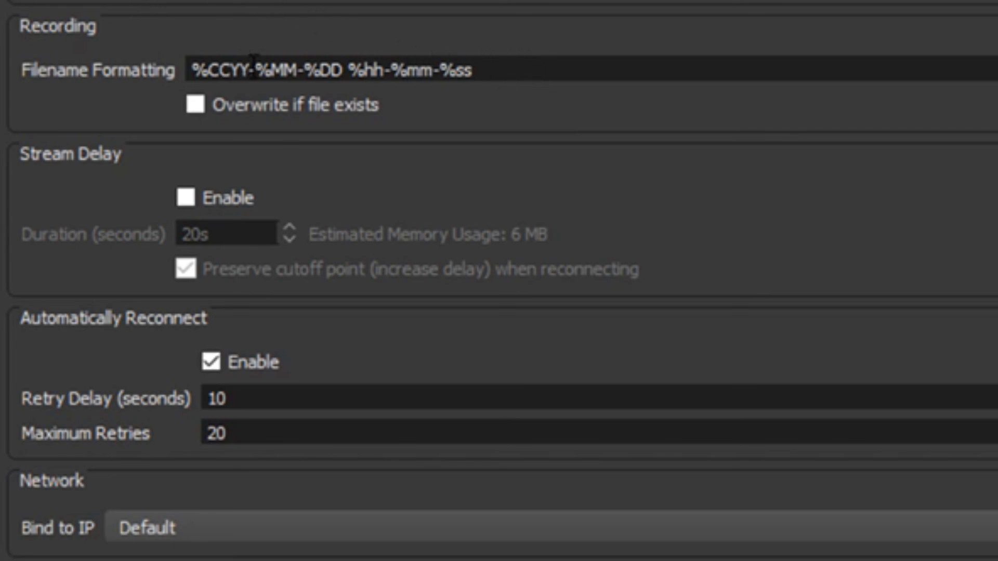
# Step: Enable the stream delay temporarily to inspect its duration, and disable it again
pyautogui.moveTo(253, 68)
pyautogui.click(186, 197)
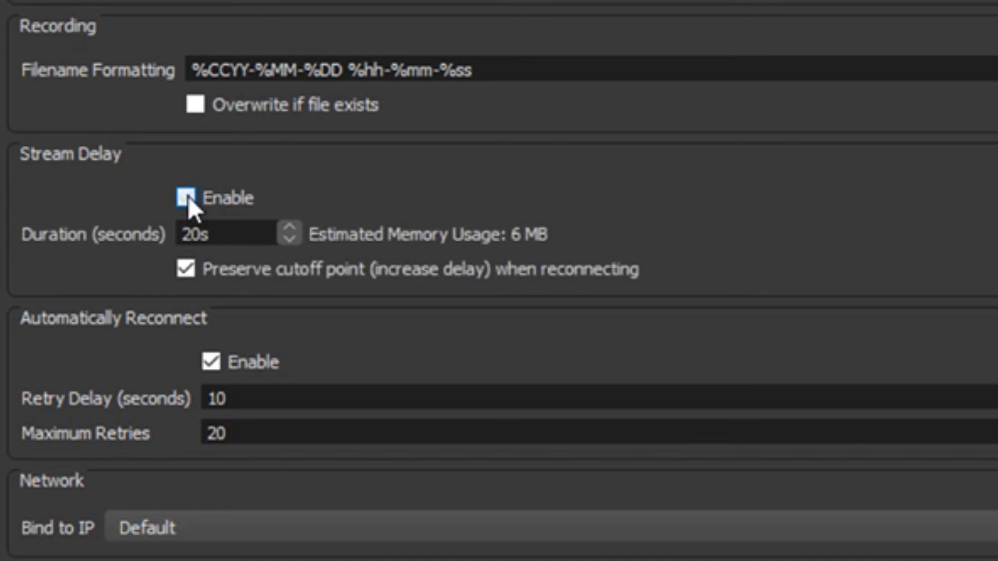
pyautogui.doubleClick(201, 235)
pyautogui.click(185, 234)
pyautogui.click(188, 193)
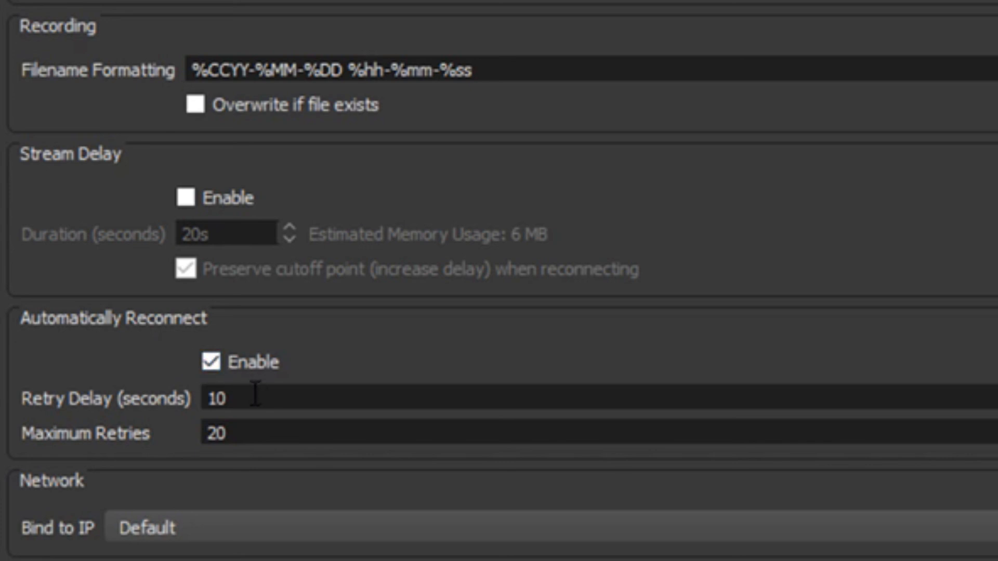
# Step: Examine the automatic reconnect retry values and the network binding option
pyautogui.click(257, 426)
pyautogui.scroll(-1, 301, 459)
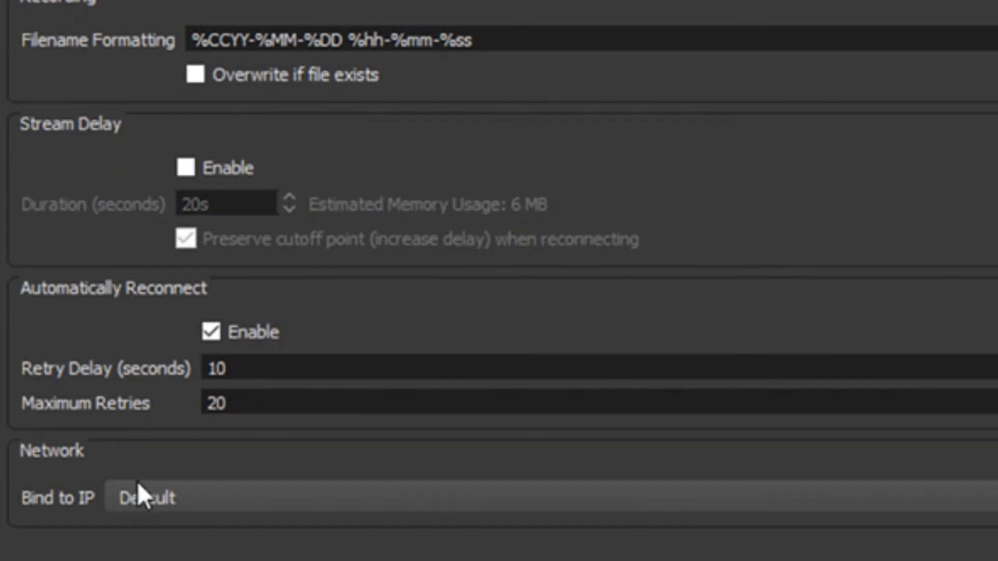